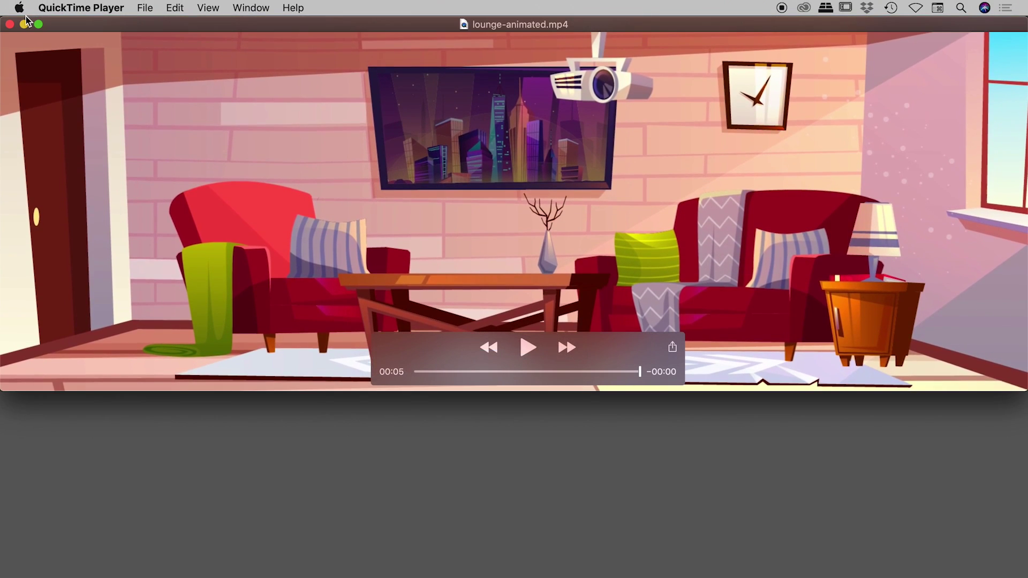
# - Minimize the lounge-animated.mp4 video and open lounge.ai from the desktop in Illustrator
pyautogui.click(24, 25)
pyautogui.moveTo(891, 117); pyautogui.dragTo(1008, 48)
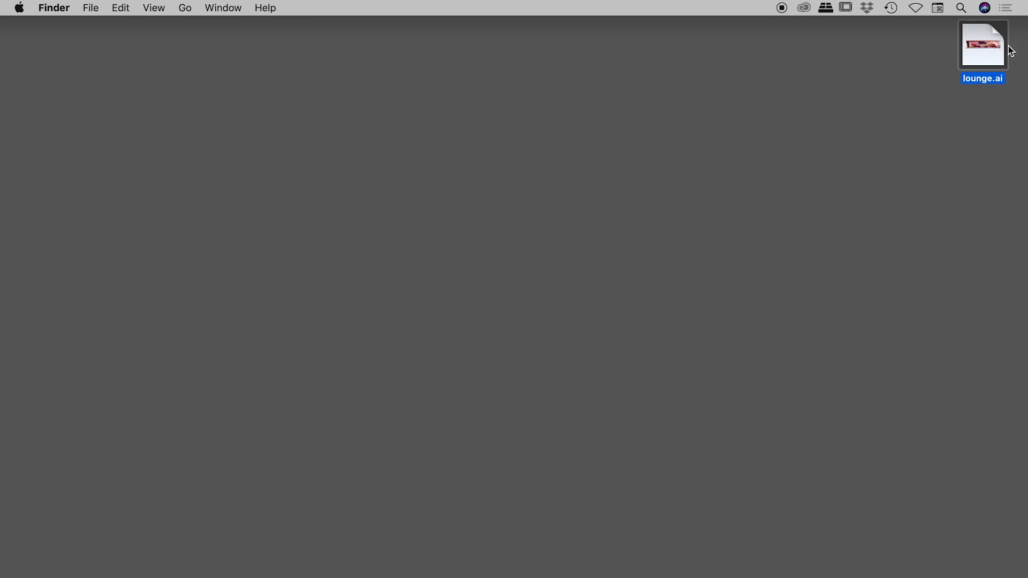
pyautogui.doubleClick(985, 54)
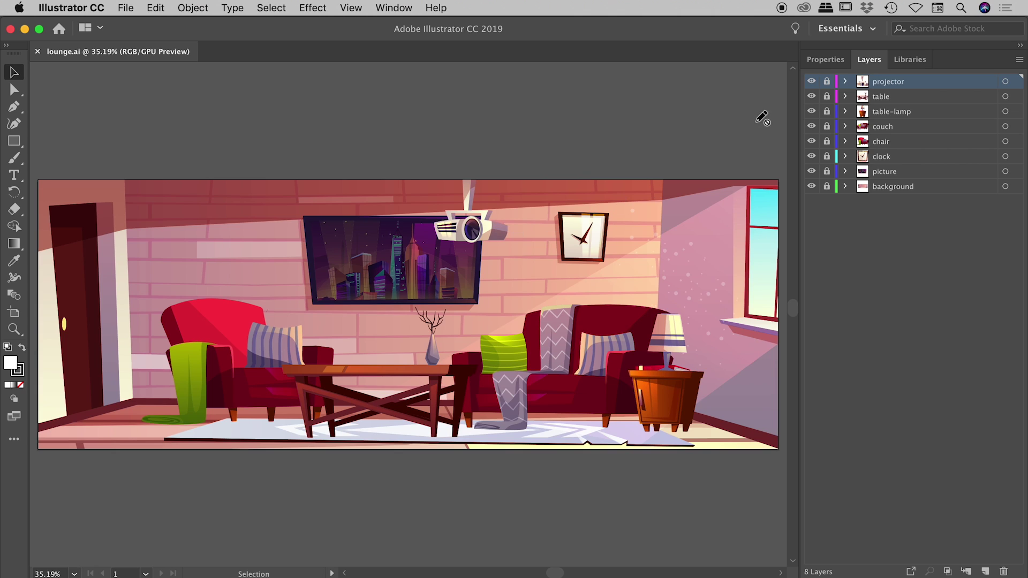
# - Toggle the visibility of the projector, couch and picture layers off and on to check what each contains
pyautogui.click(812, 81)
pyautogui.click(812, 81)
pyautogui.click(812, 127)
pyautogui.click(812, 126)
pyautogui.click(812, 171)
pyautogui.click(811, 171)
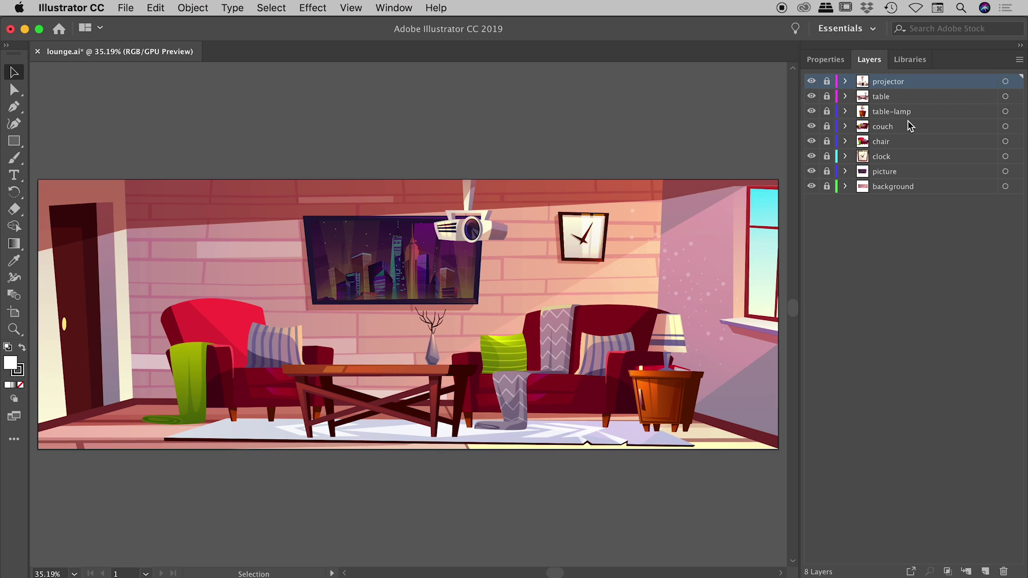
# - Switch to After Effects and import lounge.ai as a Composition with Document Size footage dimensions
pyautogui.click(25, 29)
pyautogui.press('super+Tab')
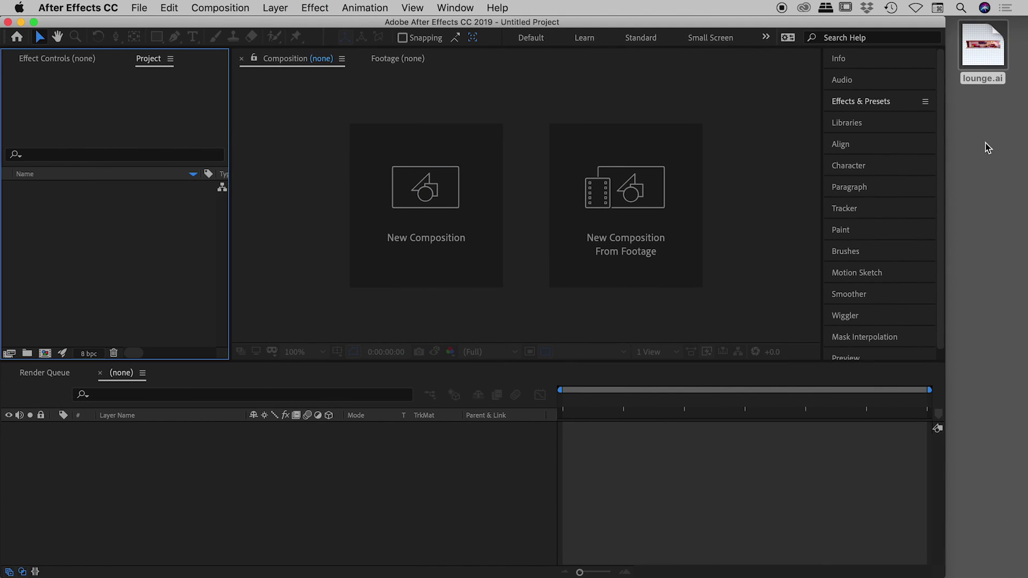
pyautogui.moveTo(977, 47); pyautogui.dragTo(98, 220)
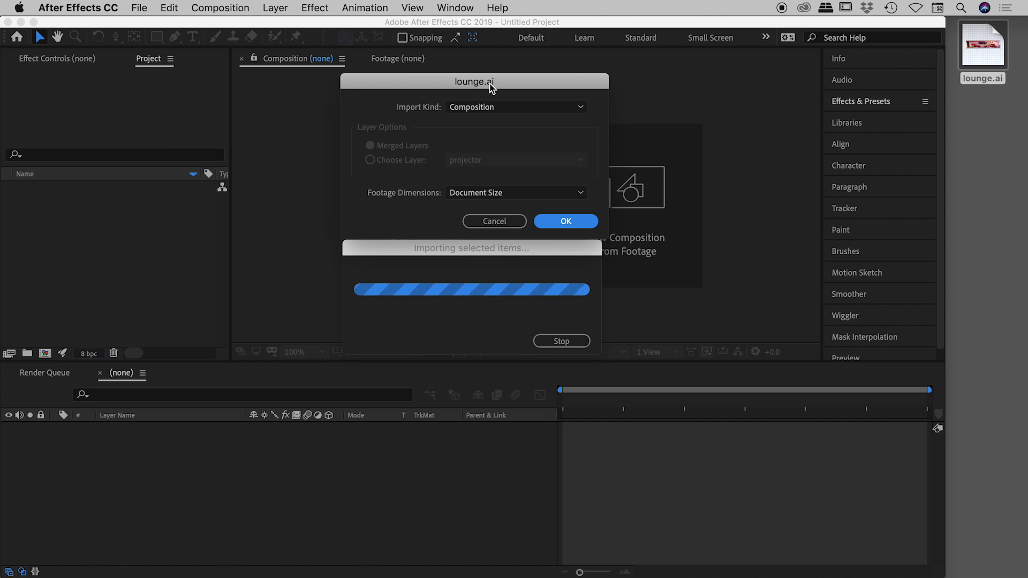
pyautogui.click(502, 108)
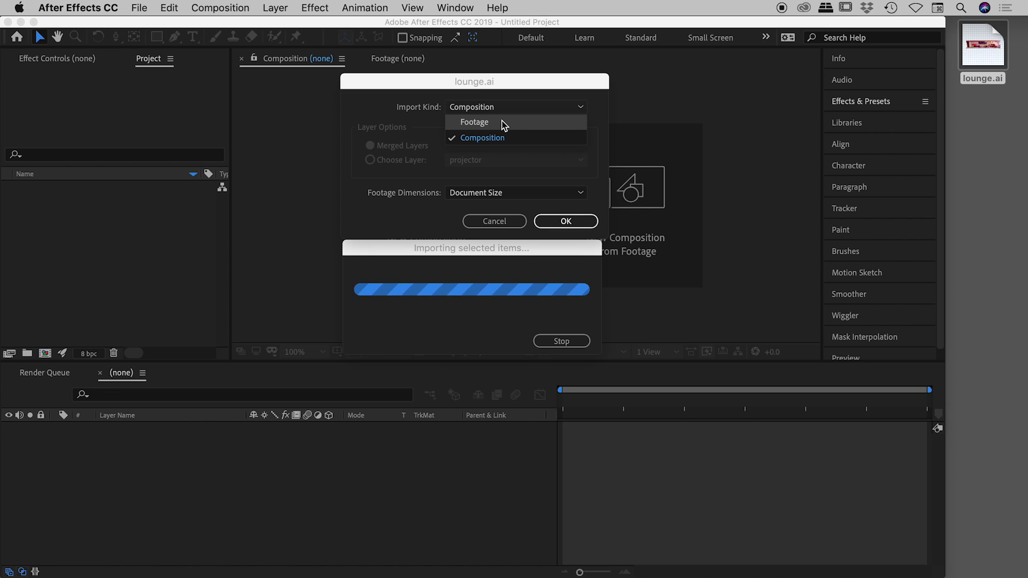
pyautogui.click(494, 137)
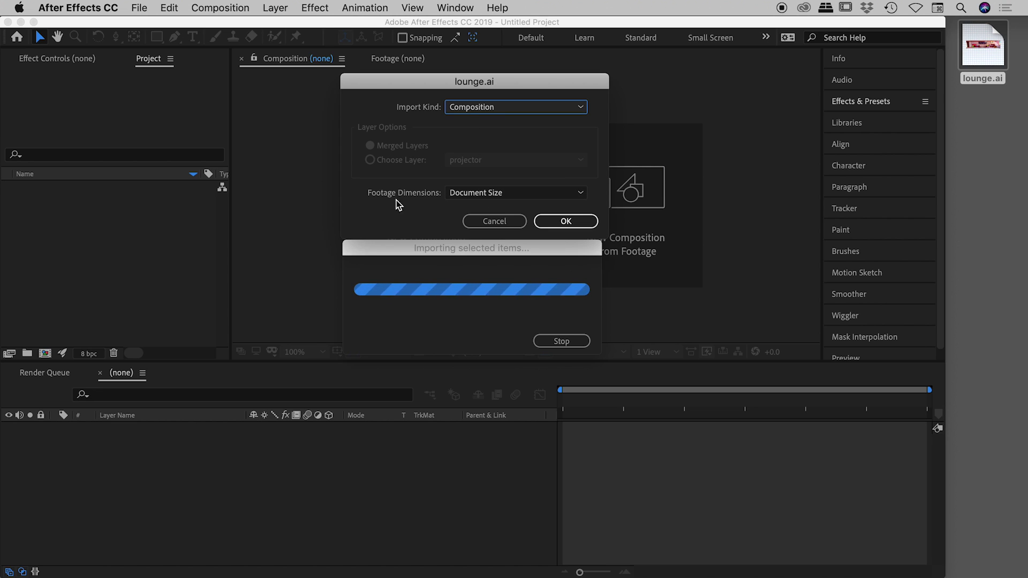
pyautogui.click(513, 194)
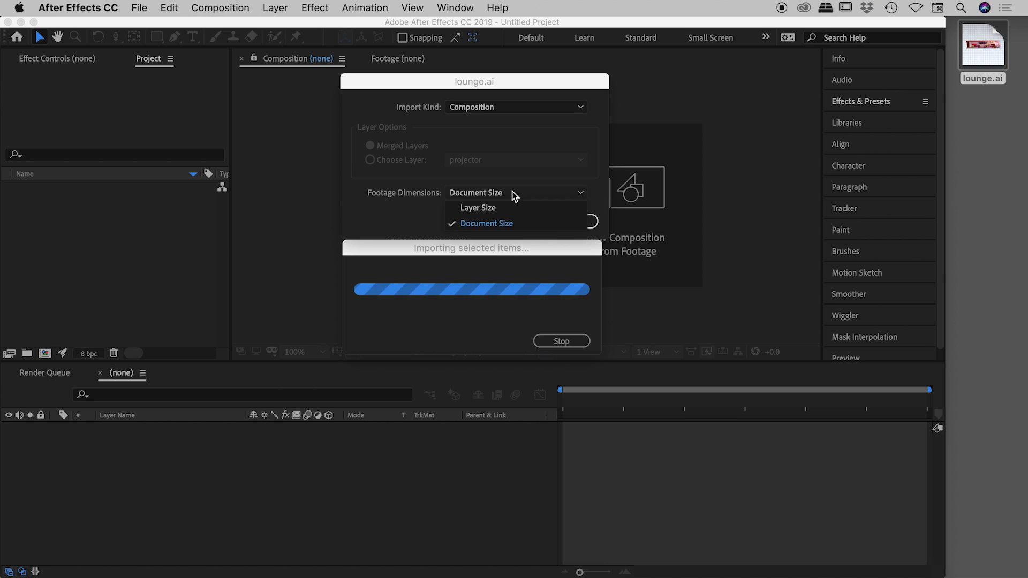
pyautogui.click(514, 220)
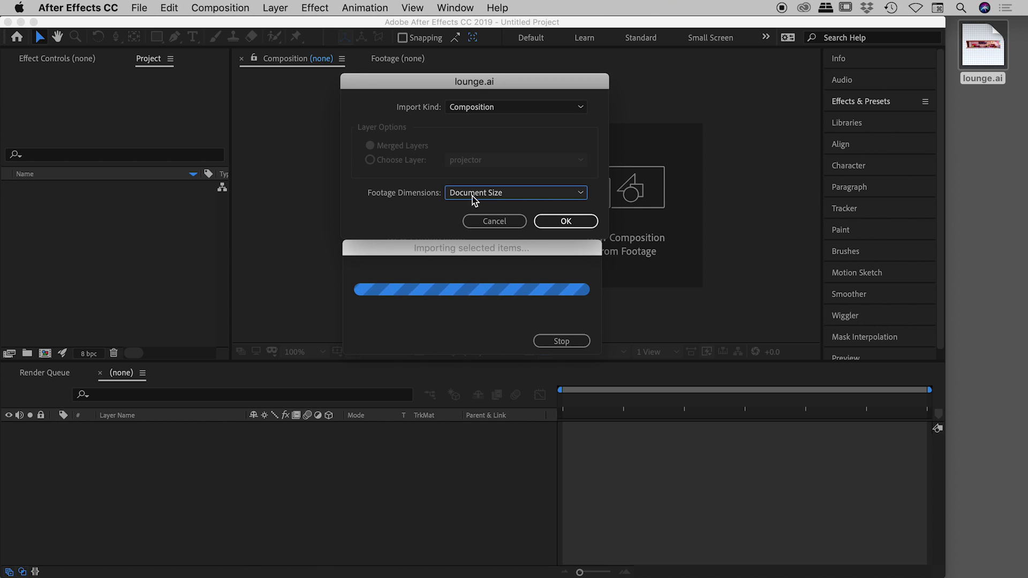
pyautogui.click(562, 222)
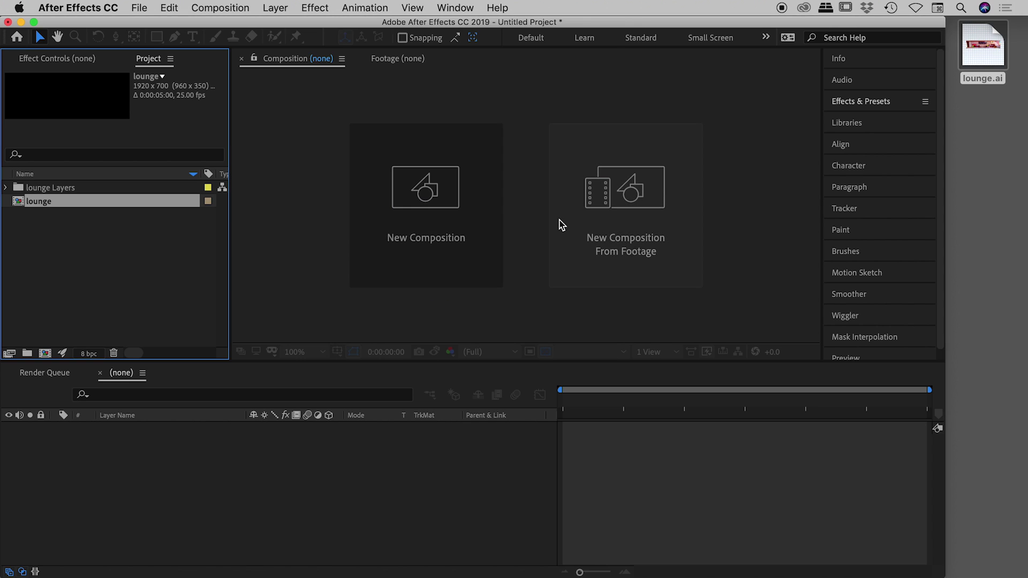
# - Examine the imported table, table-lamp, projector, couch and clock footage inside the lounge Layers folder
pyautogui.click(111, 232)
pyautogui.click(87, 188)
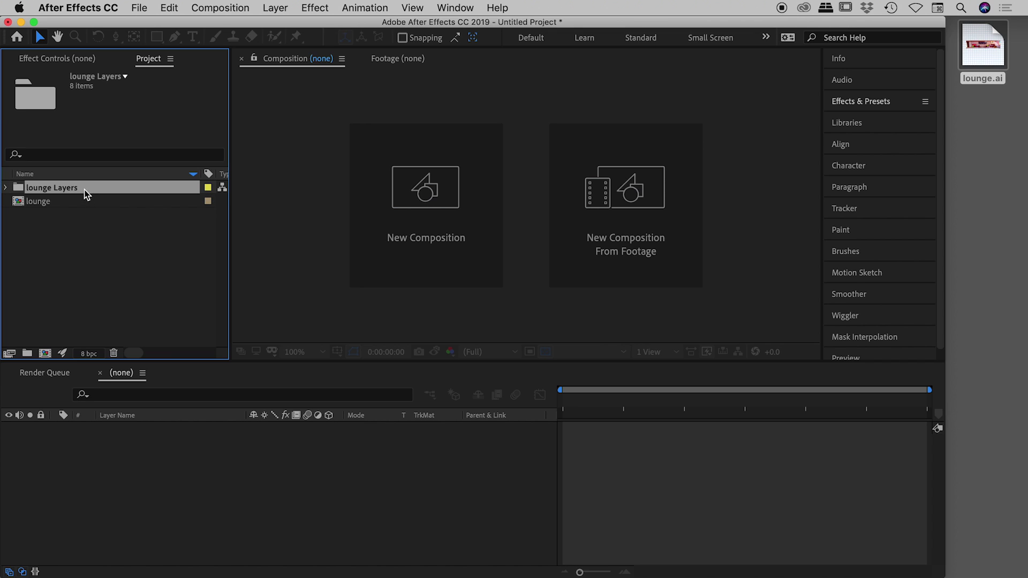
pyautogui.click(7, 188)
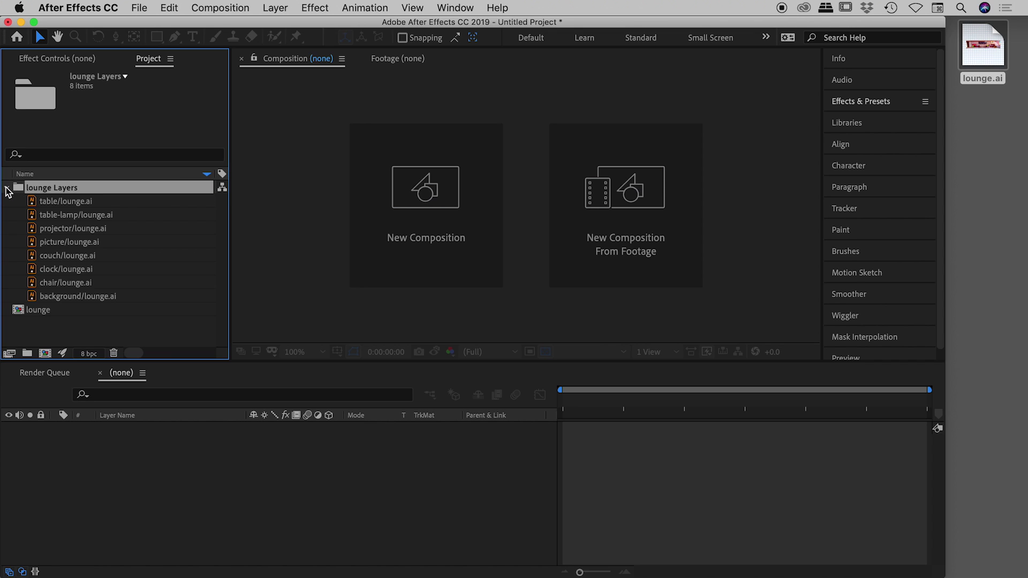
pyautogui.click(106, 204)
pyautogui.click(109, 216)
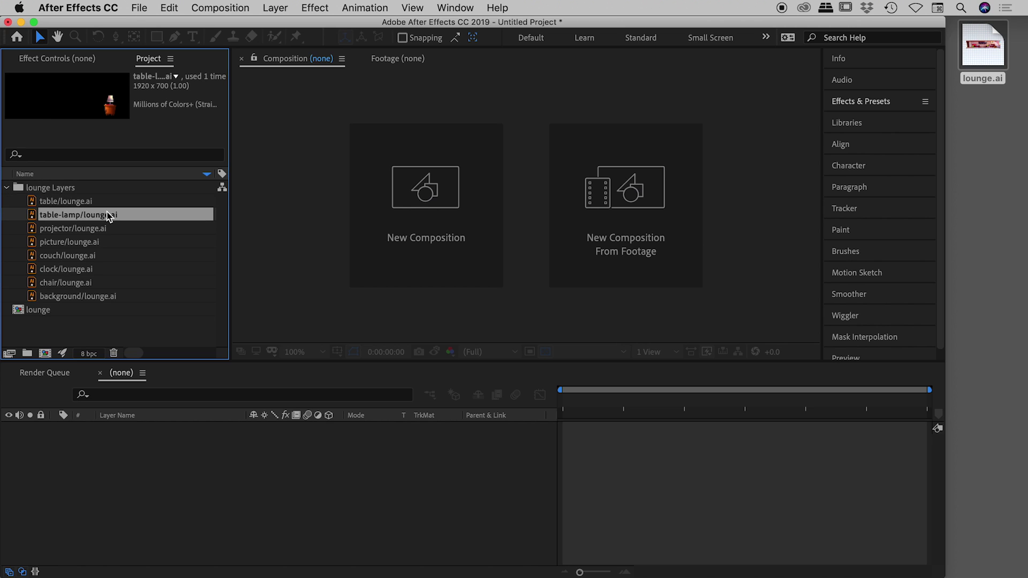
pyautogui.click(110, 230)
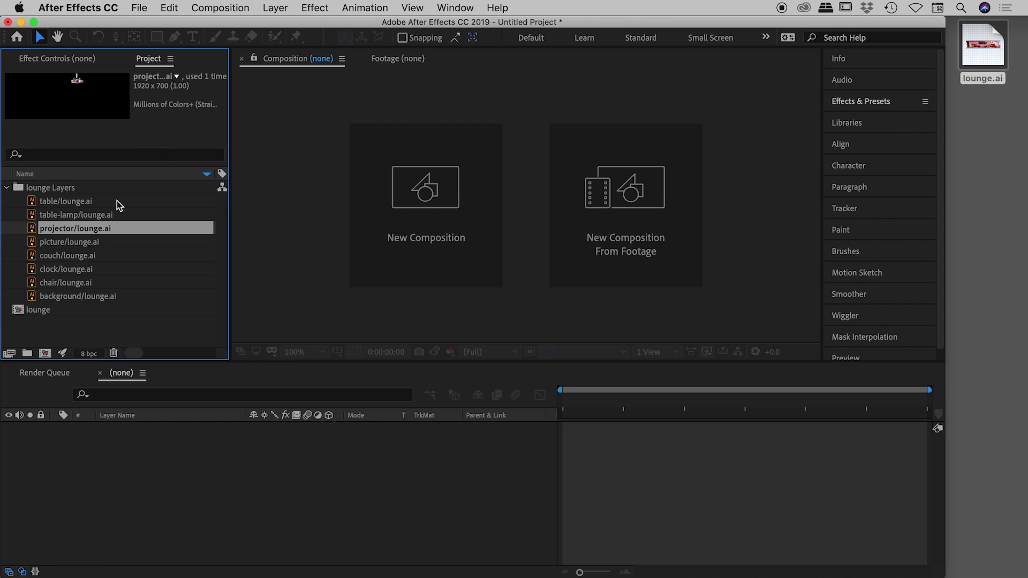
pyautogui.click(105, 256)
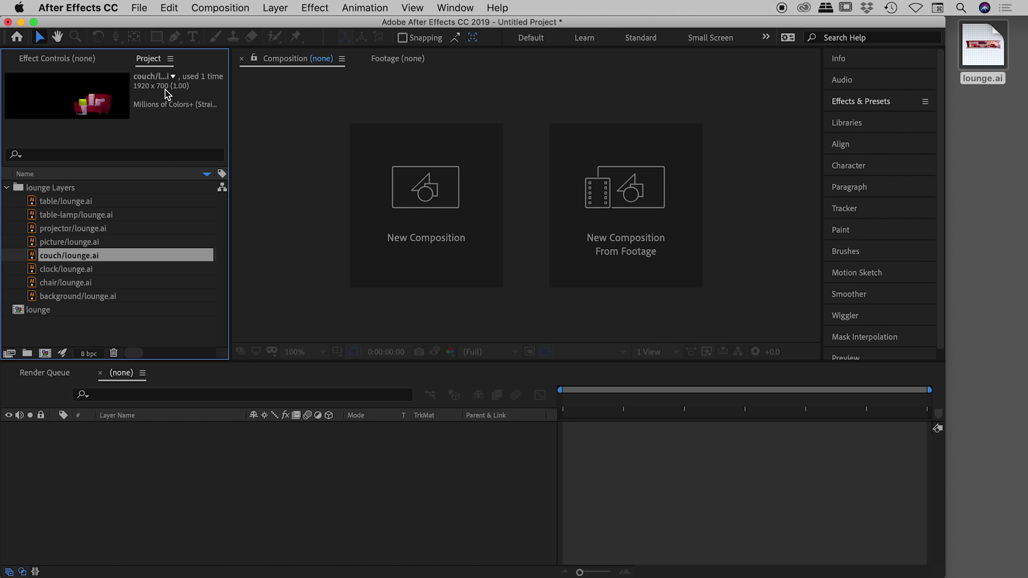
pyautogui.click(97, 272)
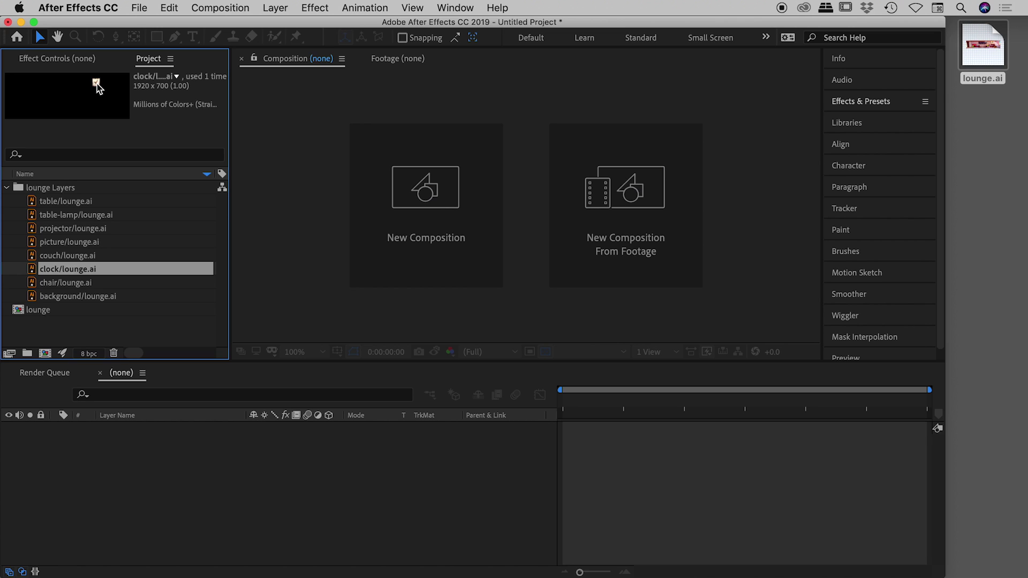
pyautogui.click(7, 187)
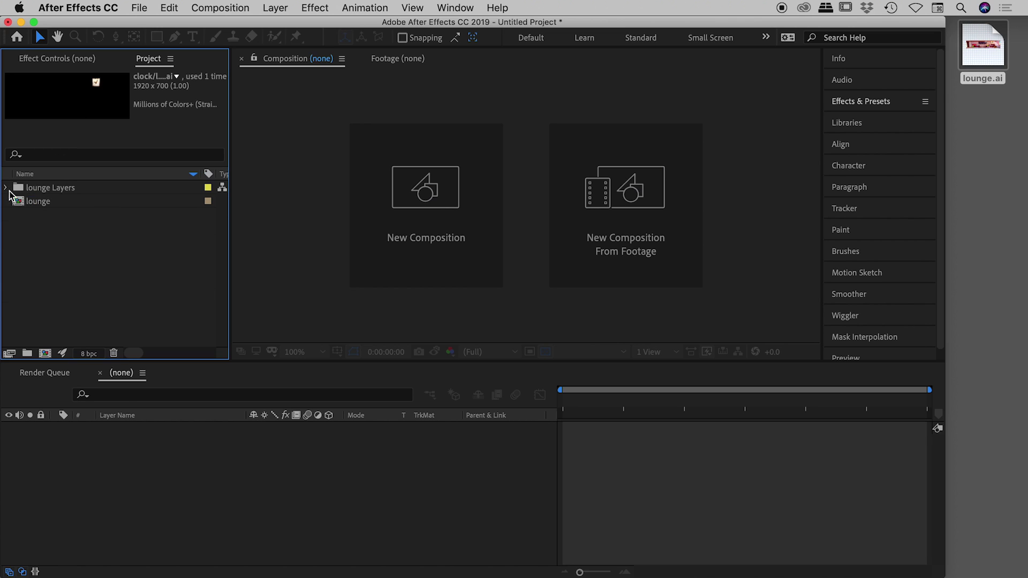
# - Open the lounge composition in the timeline, select all its layers and clear the selection
pyautogui.click(85, 203)
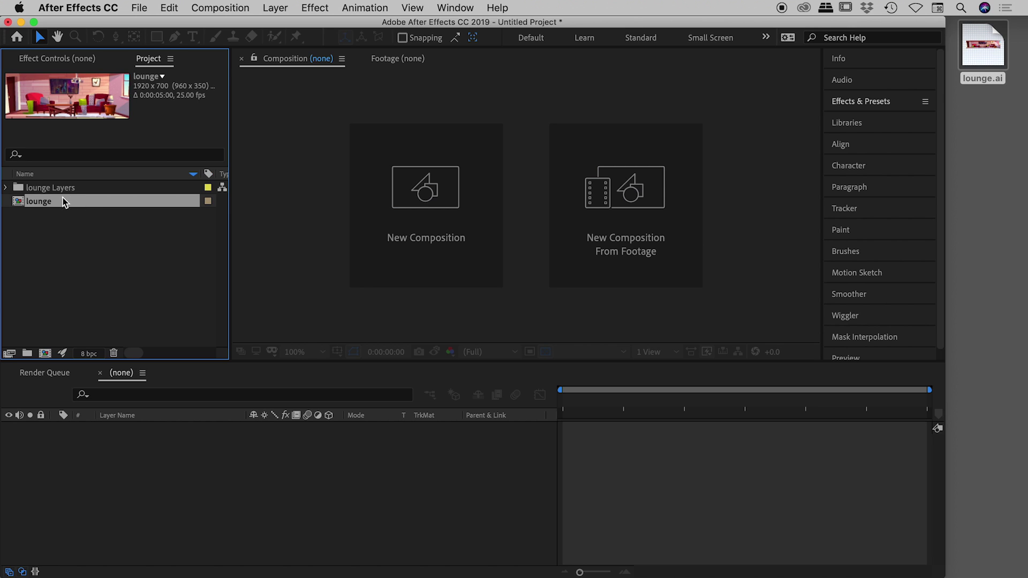
pyautogui.doubleClick(19, 203)
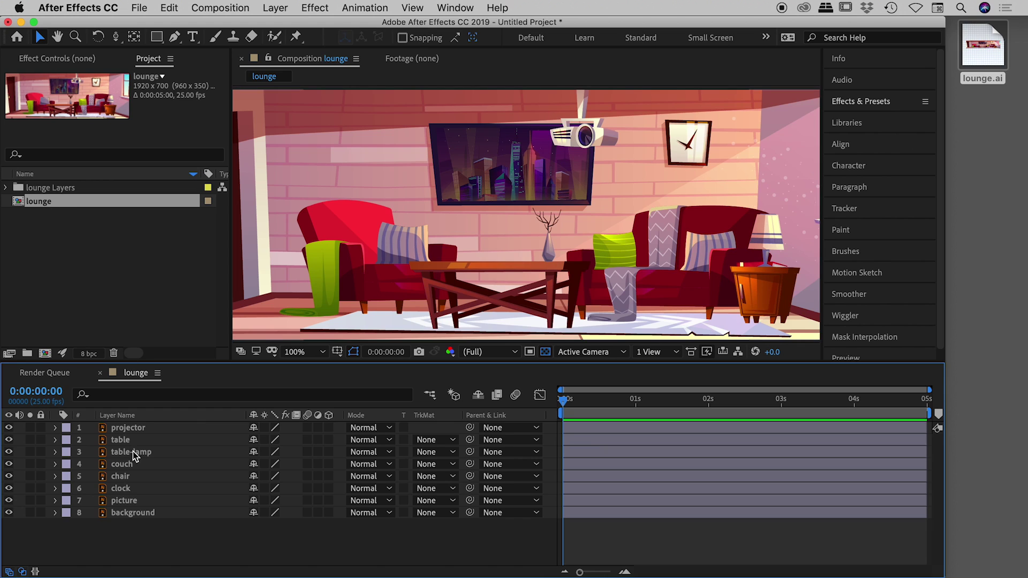
pyautogui.moveTo(139, 530); pyautogui.dragTo(117, 426)
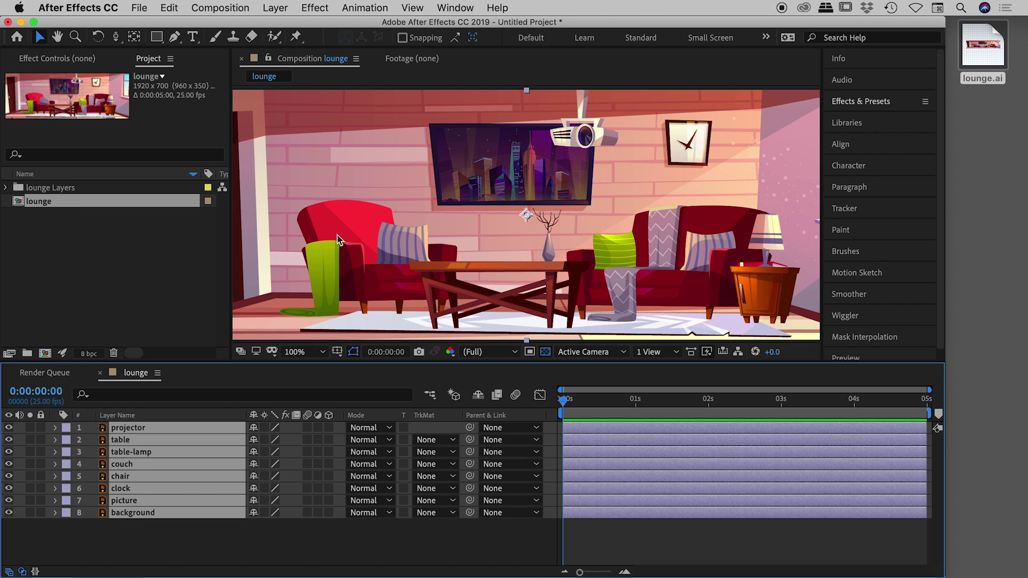
pyautogui.click(140, 548)
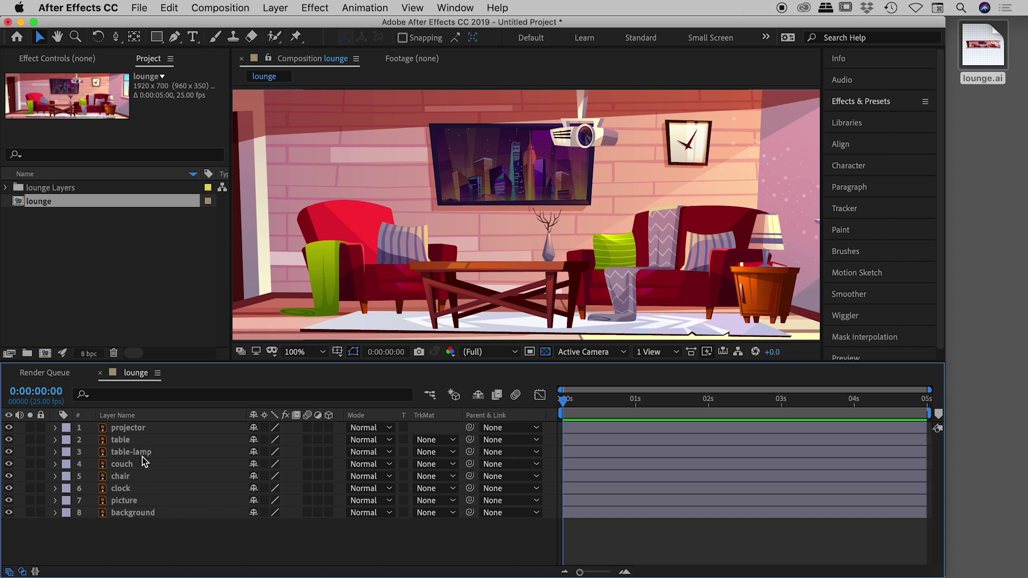
# - Toggle the visibility of the couch, clock and table layers to check the composition's separate layers
pyautogui.click(9, 465)
pyautogui.click(9, 464)
pyautogui.click(9, 488)
pyautogui.click(9, 441)
pyautogui.click(9, 440)
# - Check the lounge composition's frame size, frame rate and duration in its settings
pyautogui.click(209, 7)
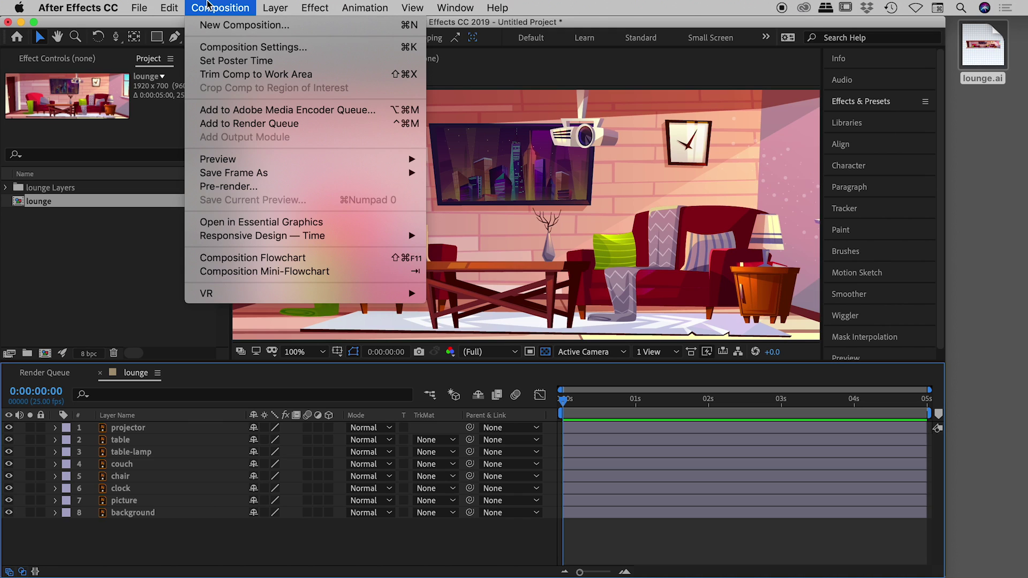
pyautogui.click(231, 47)
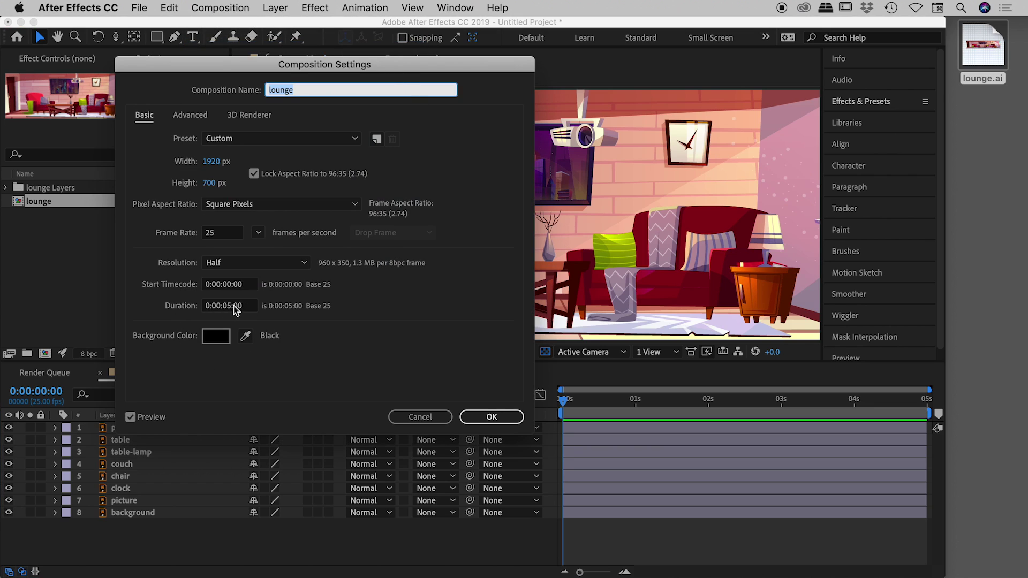
pyautogui.click(421, 417)
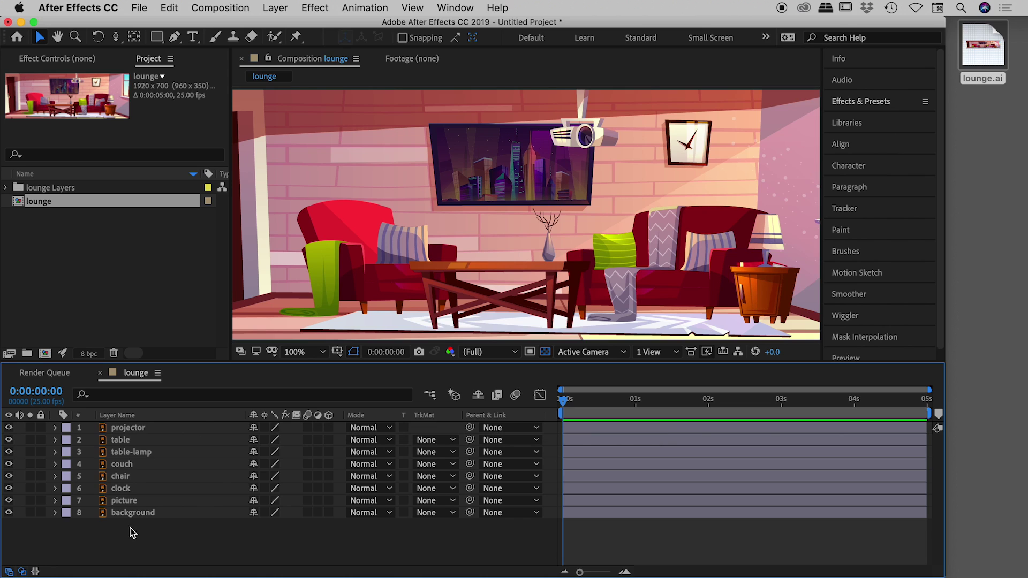
# - Convert all eight layers of the lounge composition, from projector to background, into 3D layers
pyautogui.moveTo(168, 536); pyautogui.dragTo(103, 420)
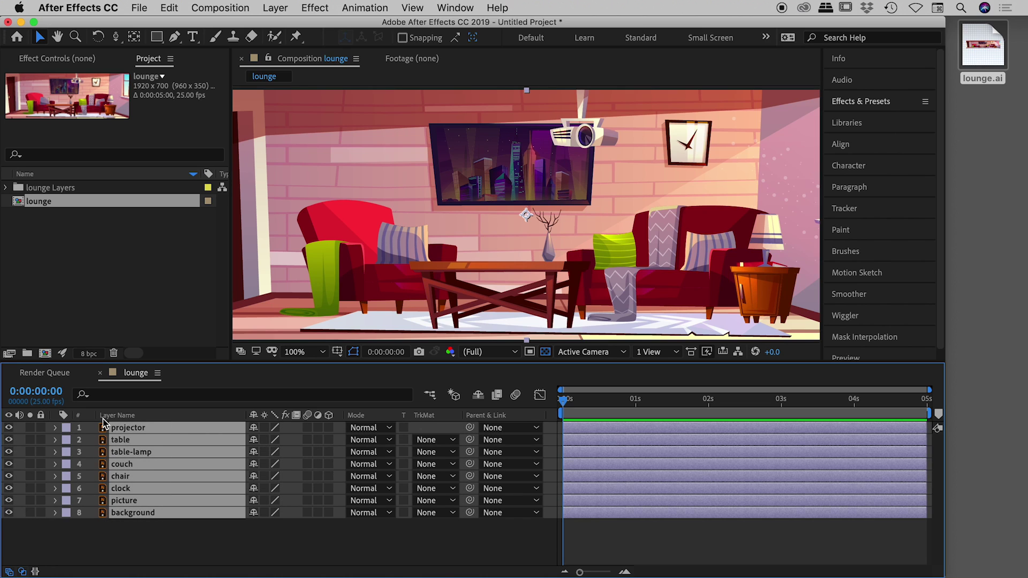
pyautogui.click(329, 427)
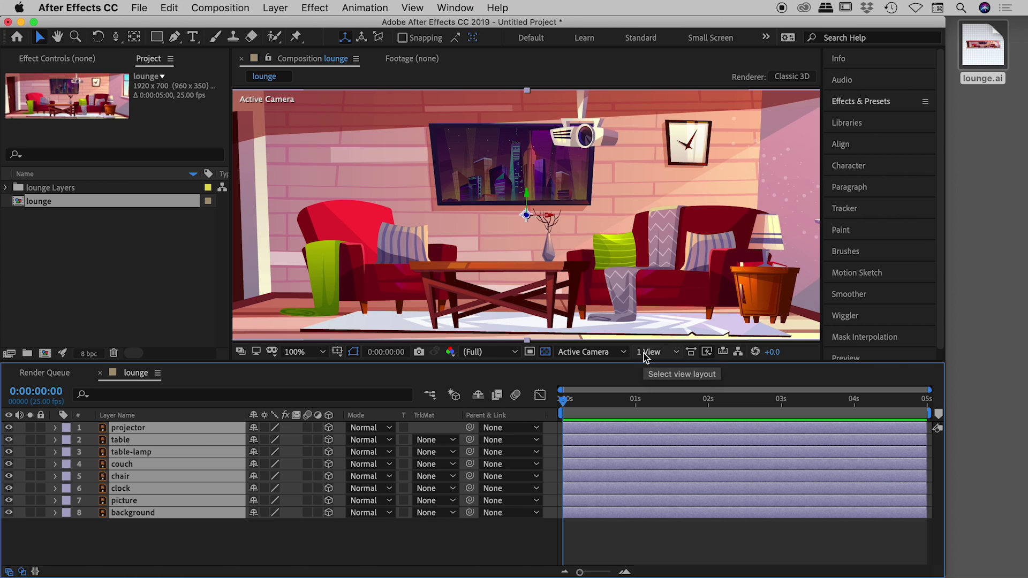
# - Set the viewer layout to 2 Views - Horizontal, with the whole artwork fitted in the Active Camera and Top views
pyautogui.click(677, 354)
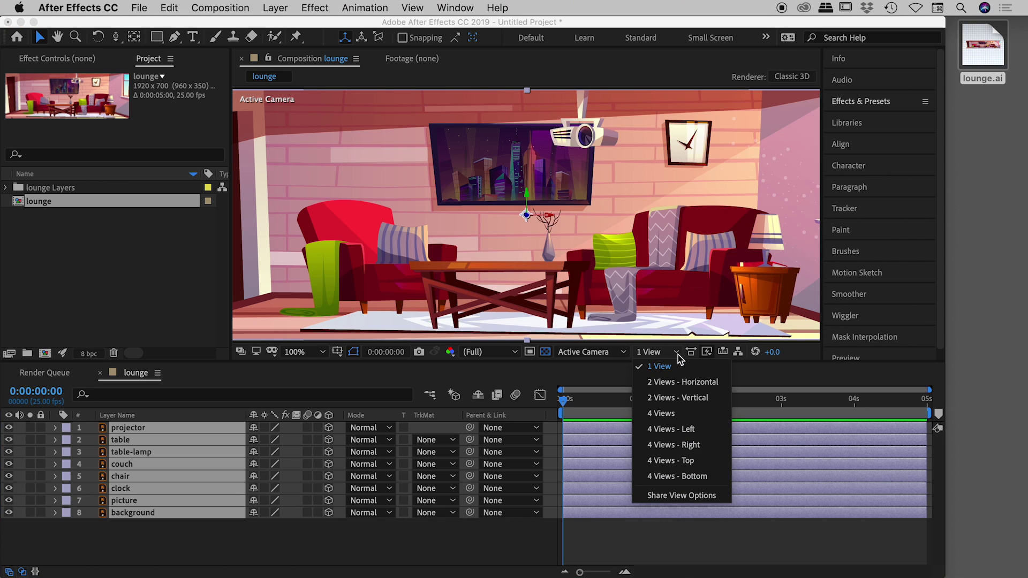
pyautogui.click(667, 382)
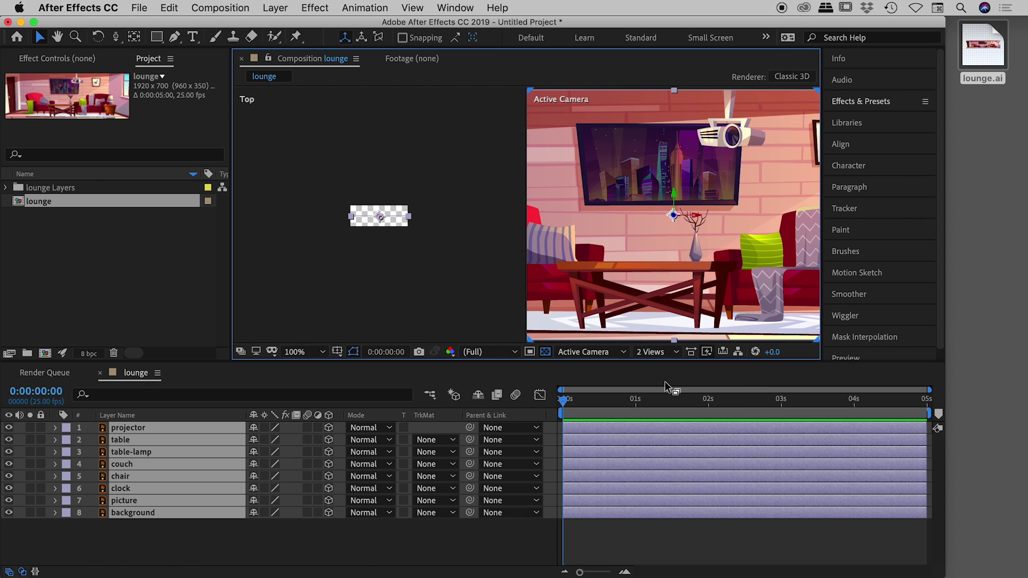
pyautogui.scroll(-2, 655, 208)
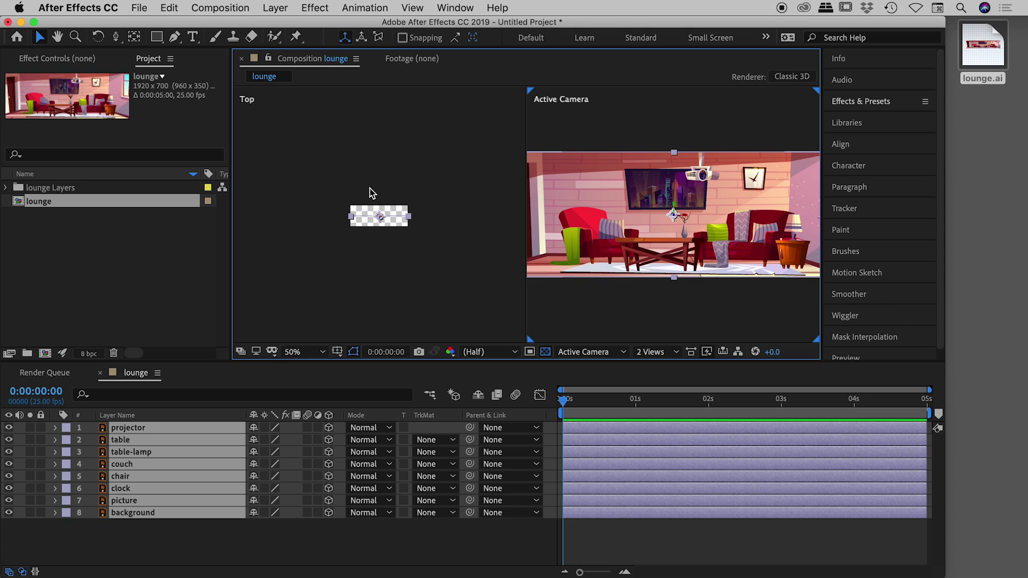
pyautogui.scroll(5, 381, 221)
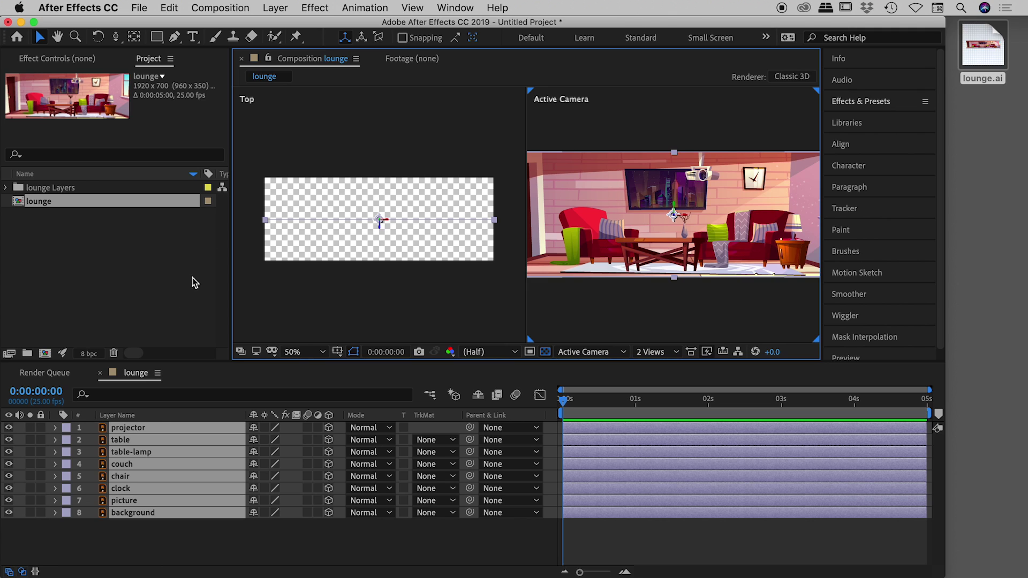
# - Push the background layer back in depth by setting its Z position to 2000
pyautogui.click(172, 531)
pyautogui.click(175, 514)
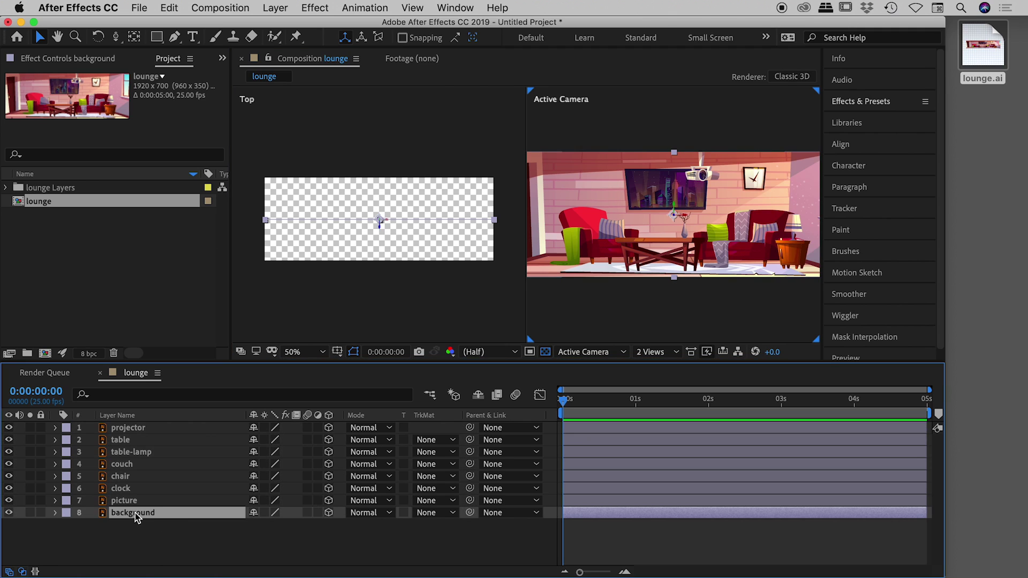
pyautogui.press('p')
pyautogui.moveTo(298, 525); pyautogui.dragTo(434, 518)
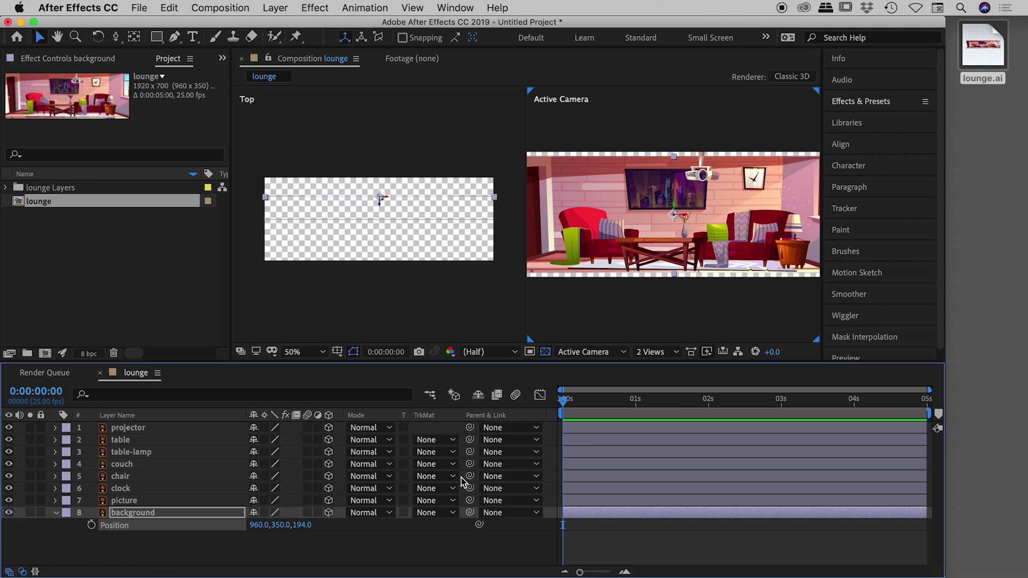
pyautogui.moveTo(301, 524); pyautogui.dragTo(530, 515)
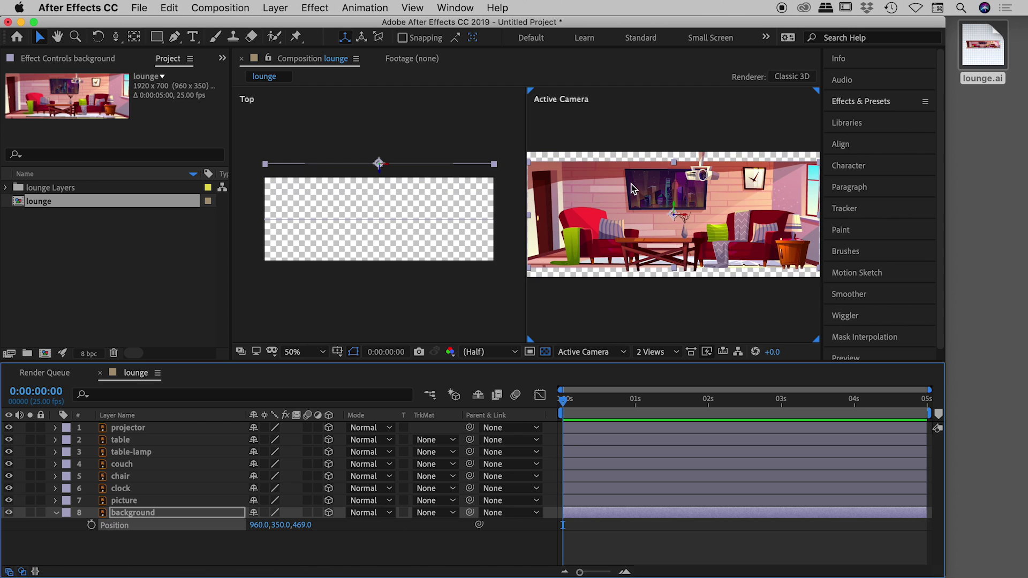
pyautogui.moveTo(310, 529); pyautogui.dragTo(401, 515)
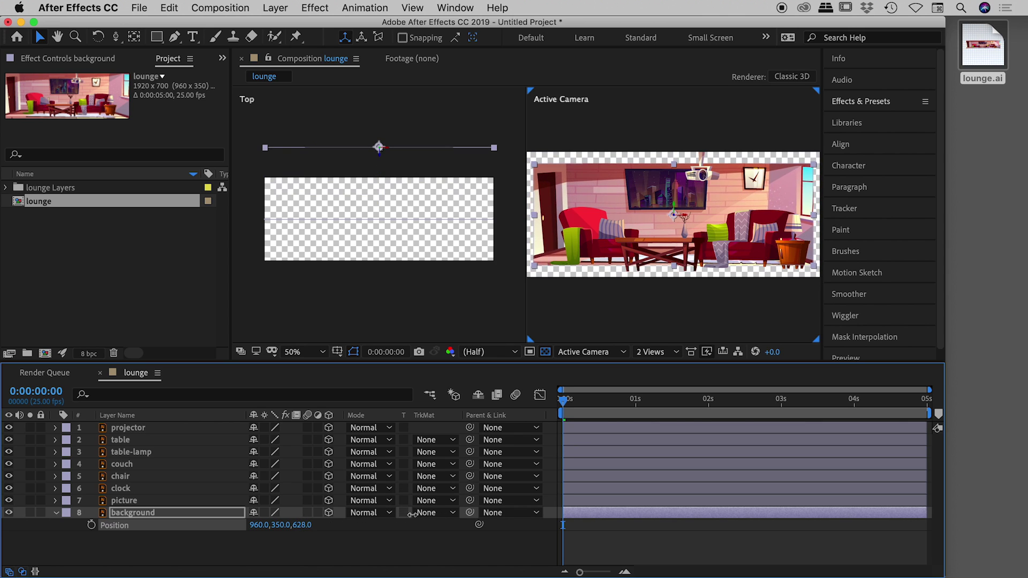
pyautogui.click(303, 525)
pyautogui.write('2000')
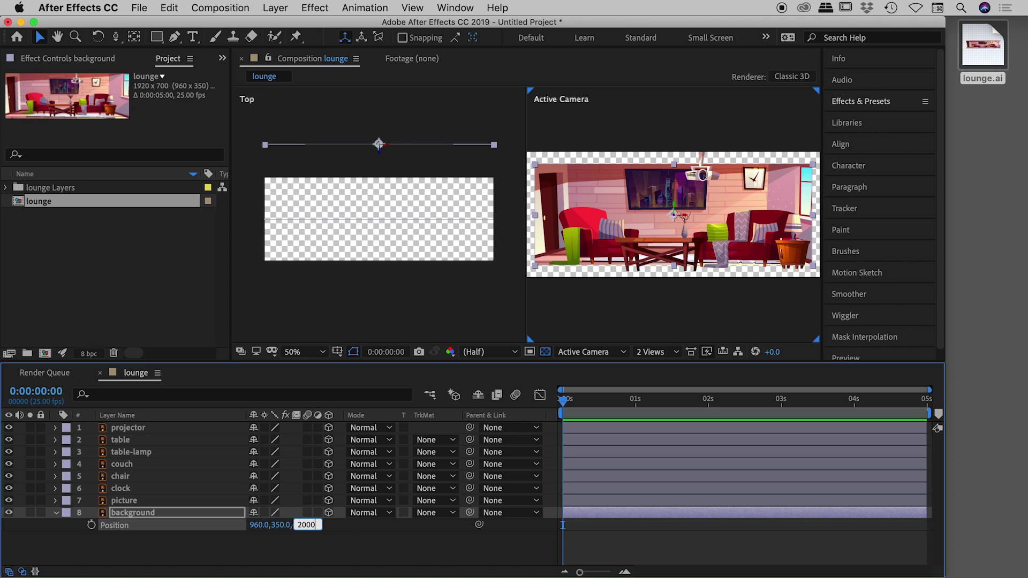
pyautogui.press('Return')
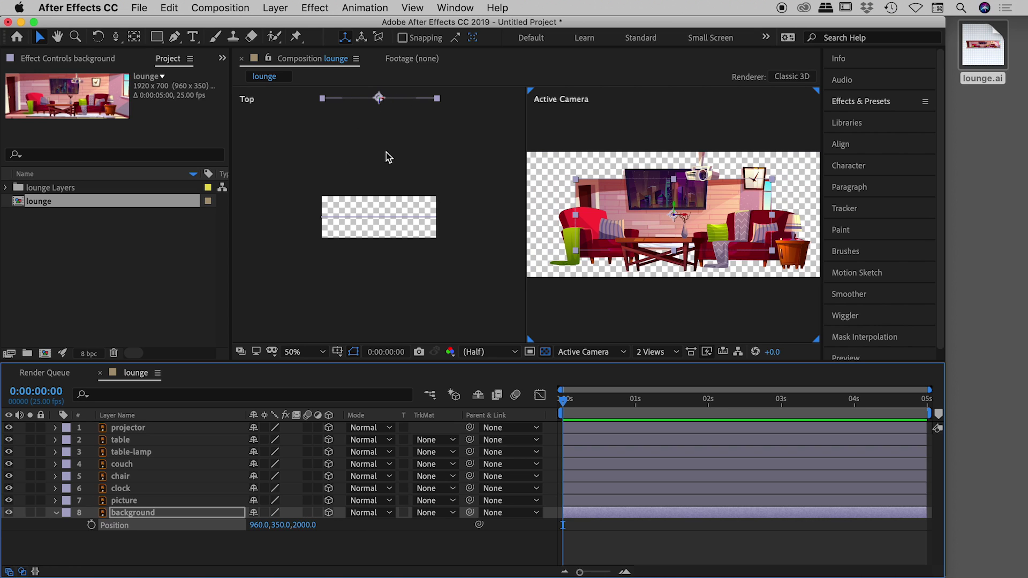
# - Scale the background layer uniformly to 175% so that it fills the camera frame
pyautogui.moveTo(347, 201); pyautogui.dragTo(379, 230)
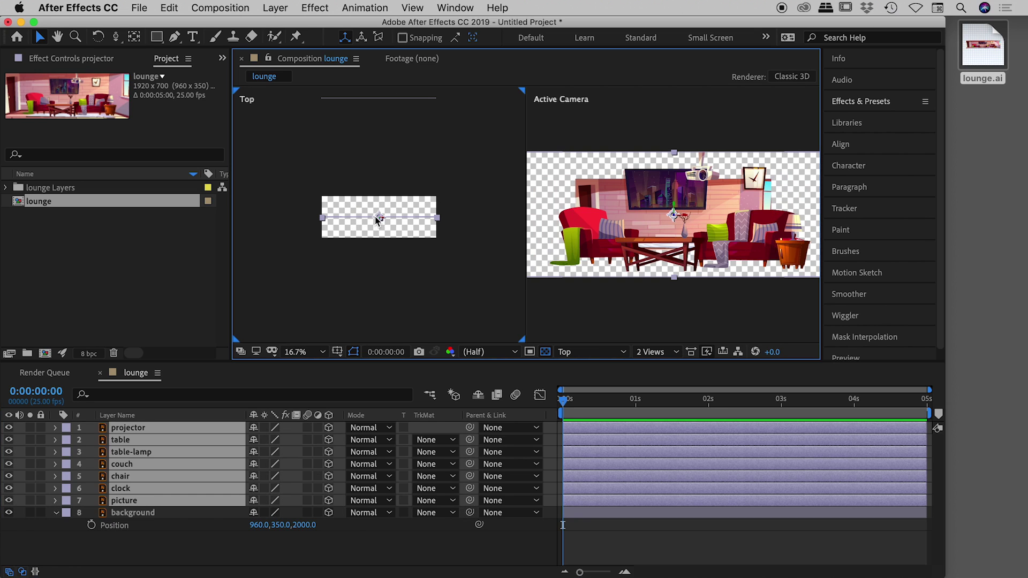
pyautogui.click(347, 128)
pyautogui.click(355, 99)
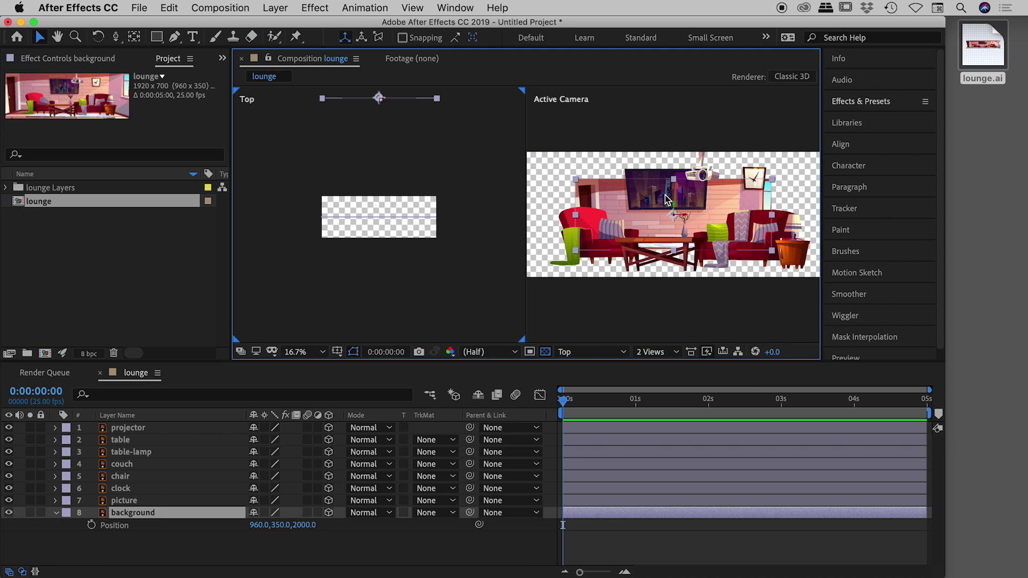
pyautogui.click(184, 520)
pyautogui.press('s')
pyautogui.moveTo(315, 525); pyautogui.dragTo(363, 528)
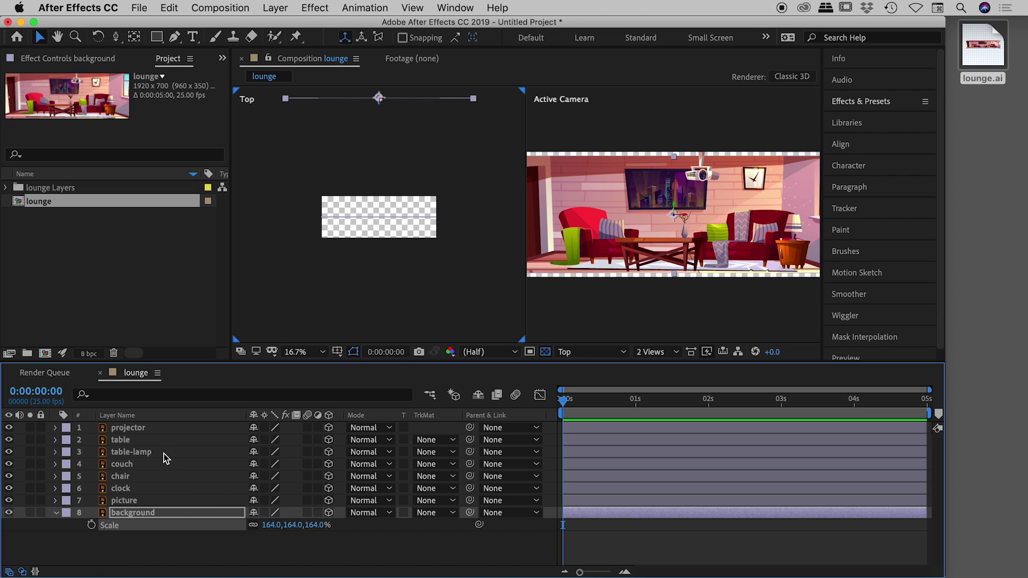
pyautogui.click(318, 524)
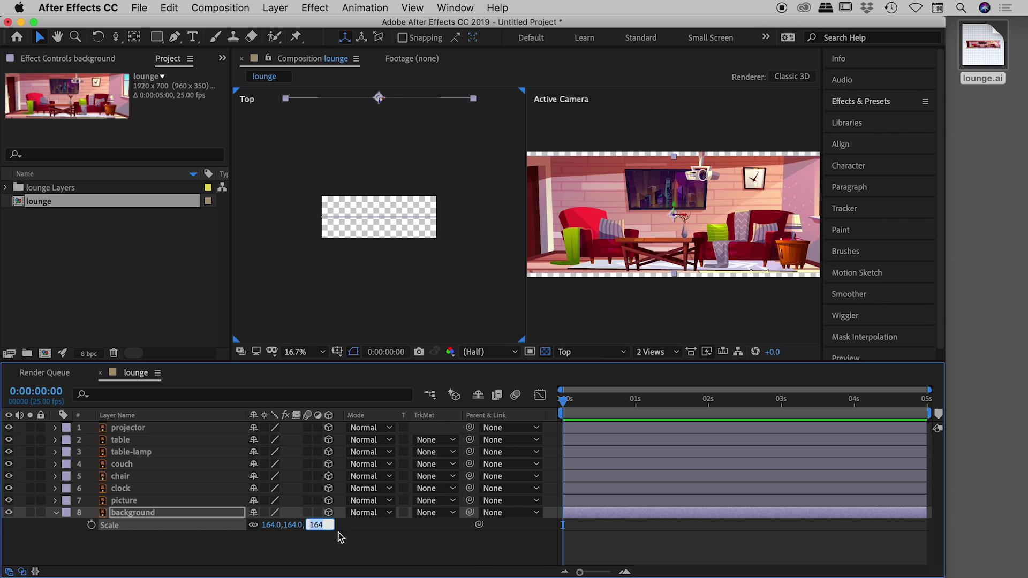
pyautogui.write('175')
pyautogui.press('Return')
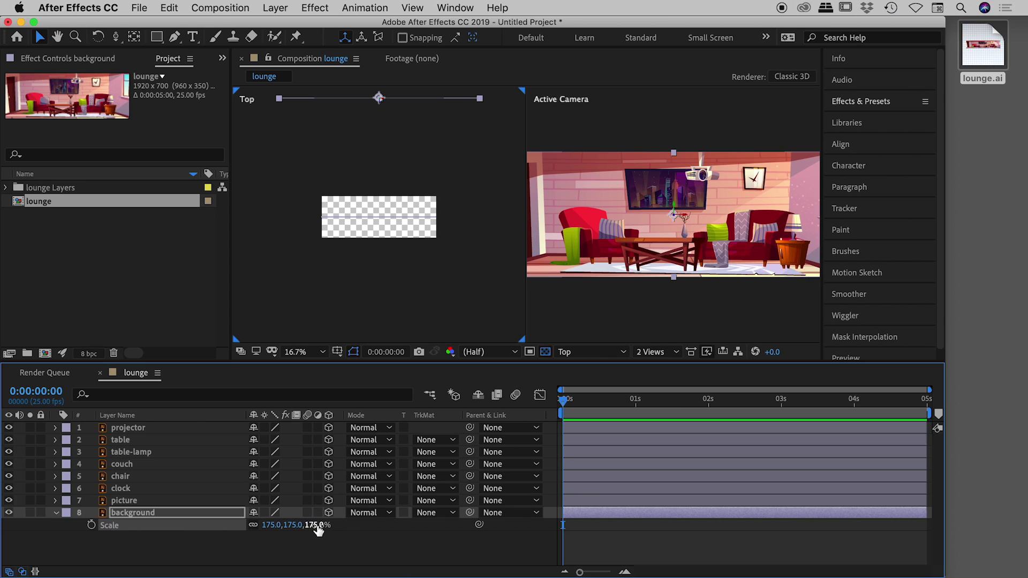
pyautogui.click(56, 513)
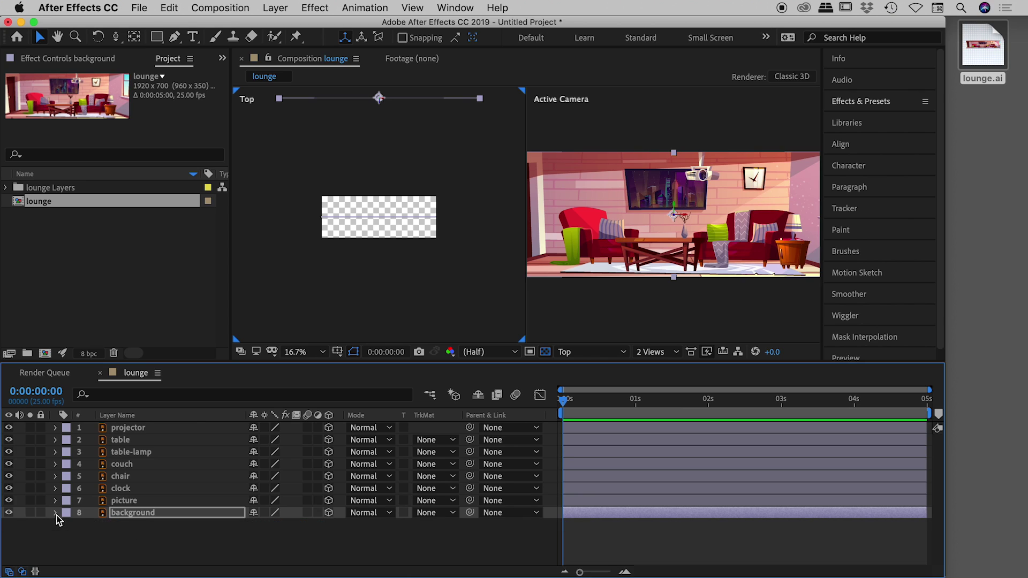
# - Set the Z position of the picture and clock layers together to 2000 and their scale to 175%
pyautogui.click(152, 501)
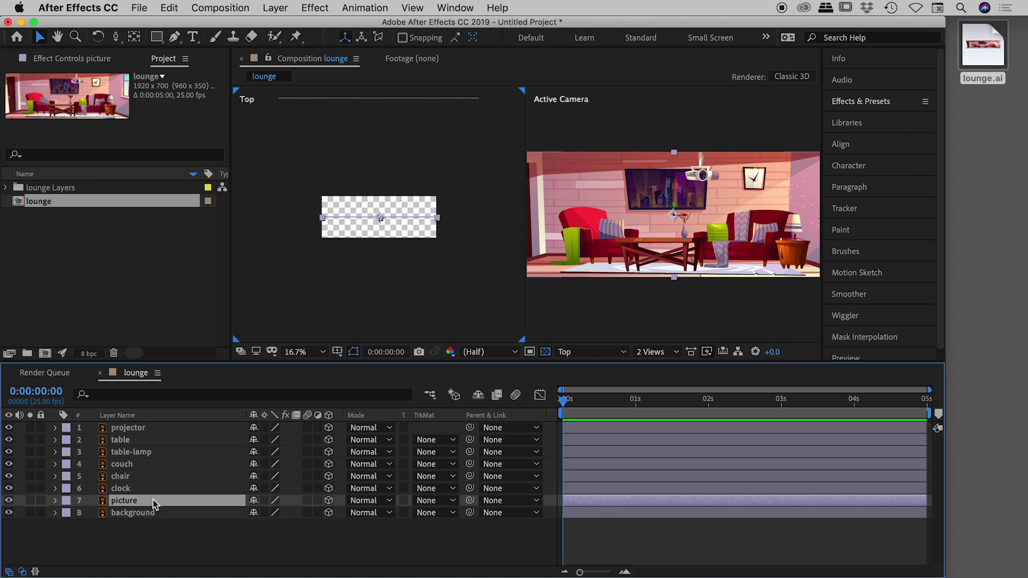
pyautogui.keyDown('shift'); pyautogui.click(145, 490); pyautogui.keyUp('shift')
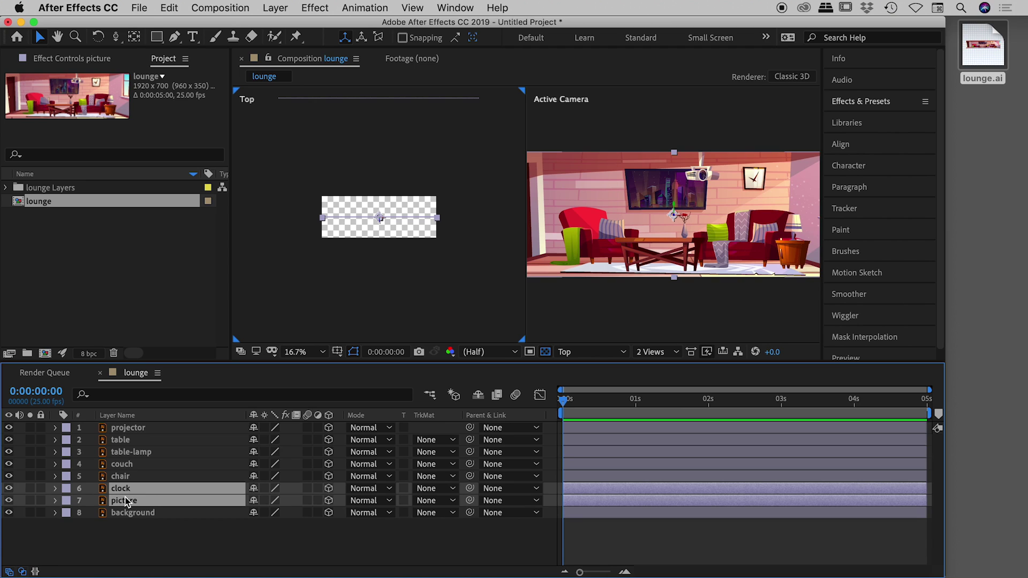
pyautogui.press('p')
pyautogui.hotkey('shift', 's')
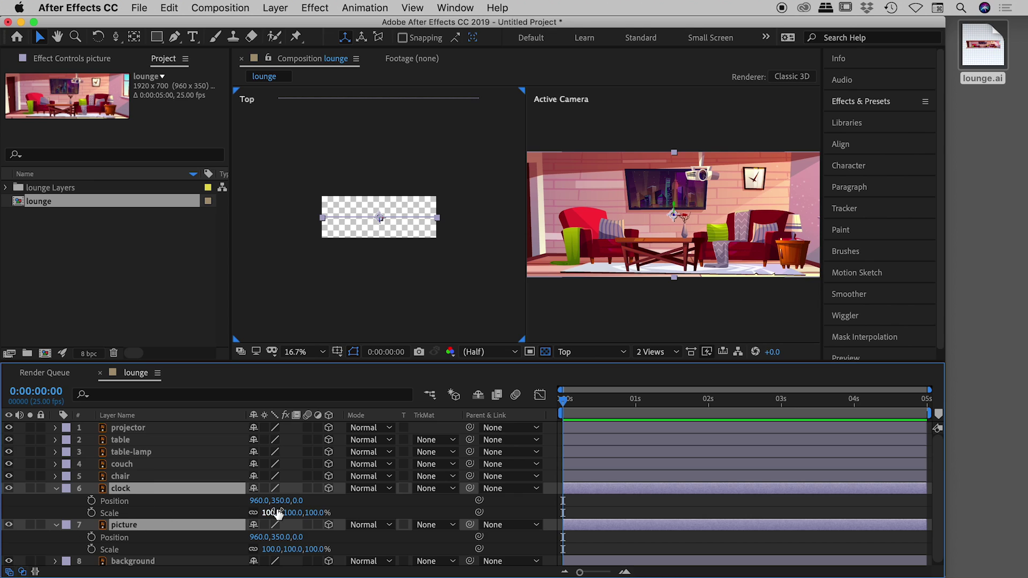
pyautogui.click(297, 501)
pyautogui.write('2000')
pyautogui.press('Tab')
pyautogui.press('Tab')
pyautogui.write('175')
pyautogui.press('Tab')
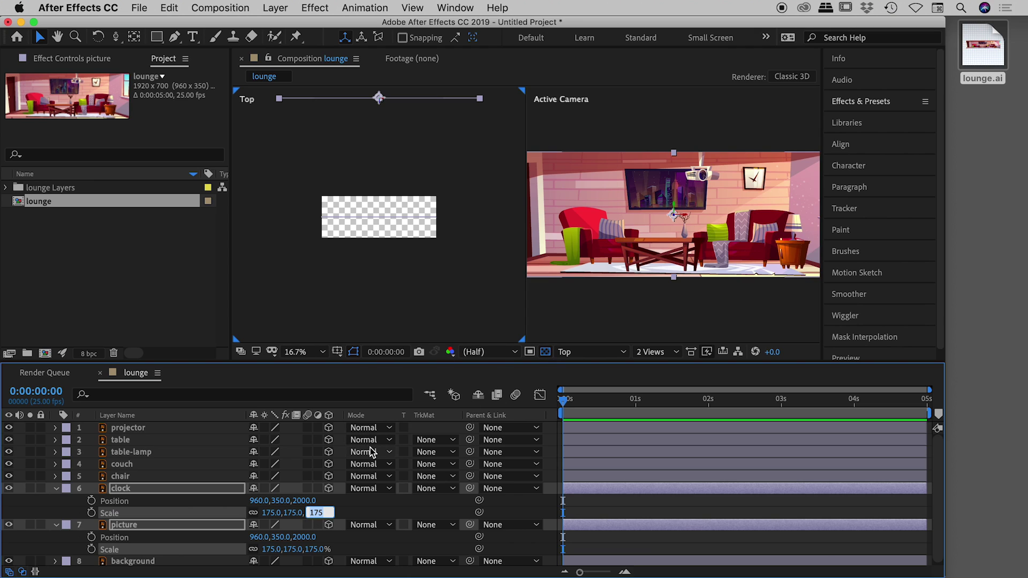
pyautogui.click(56, 489)
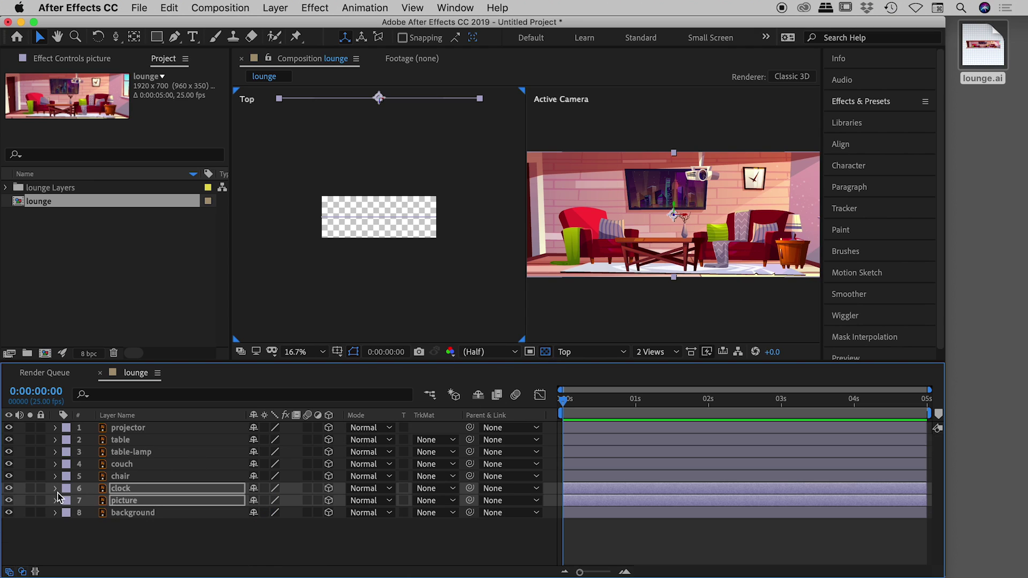
pyautogui.click(135, 552)
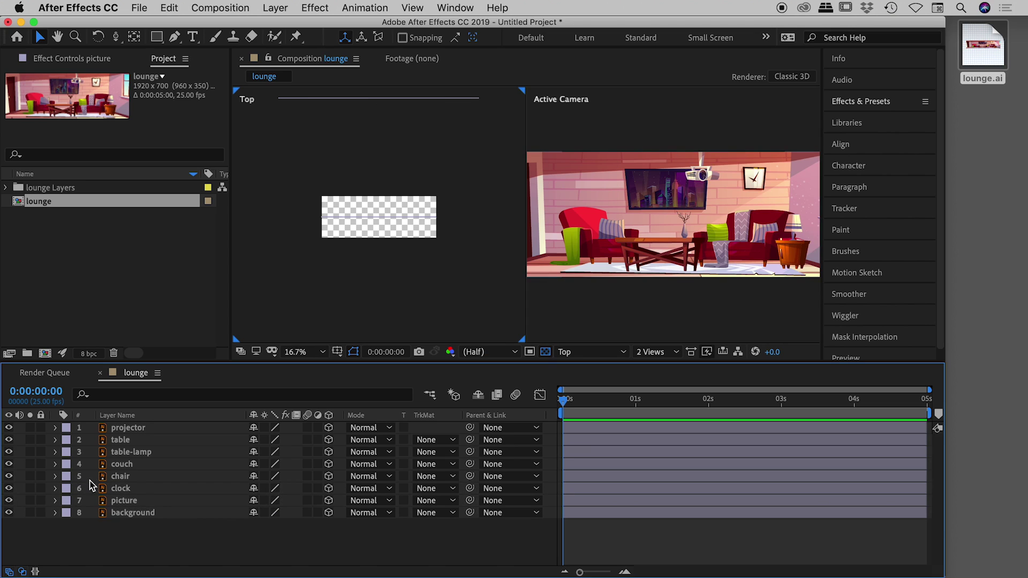
# - Set the chair layer's Z position to 1400 and its scale to 153%
pyautogui.click(112, 476)
pyautogui.press('p')
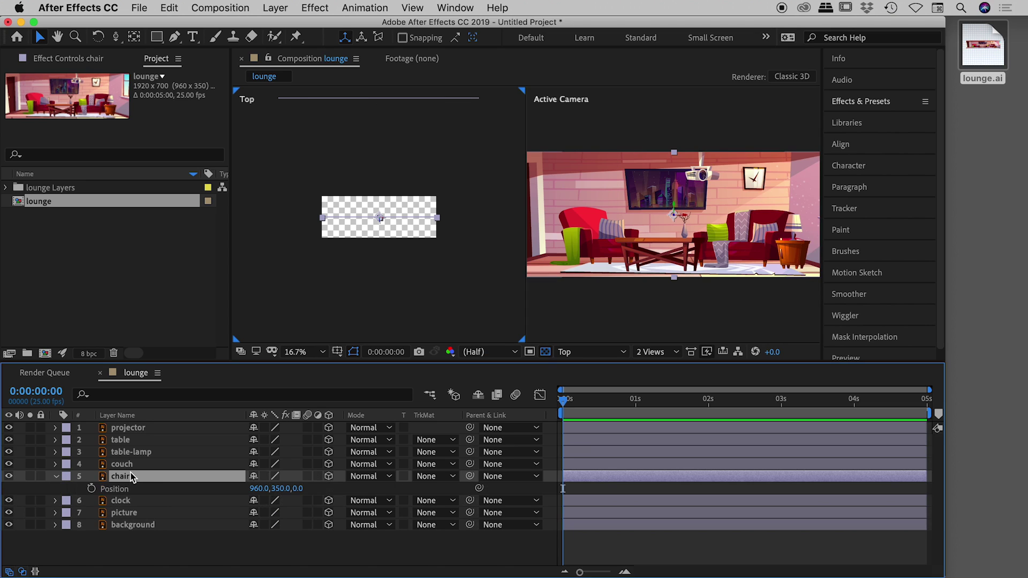
pyautogui.hotkey('shift', 's')
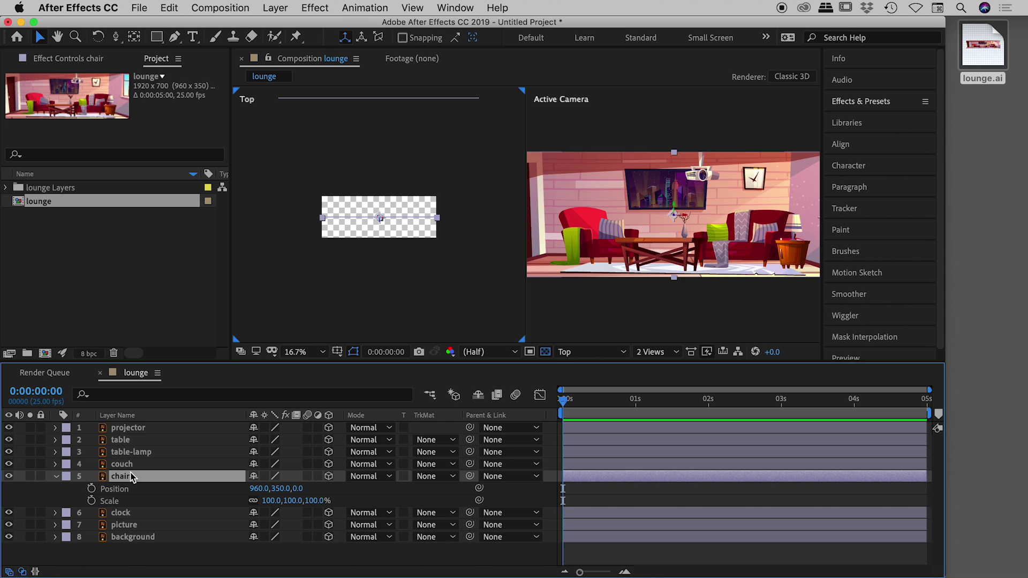
pyautogui.click(298, 488)
pyautogui.write('1400')
pyautogui.press('Return')
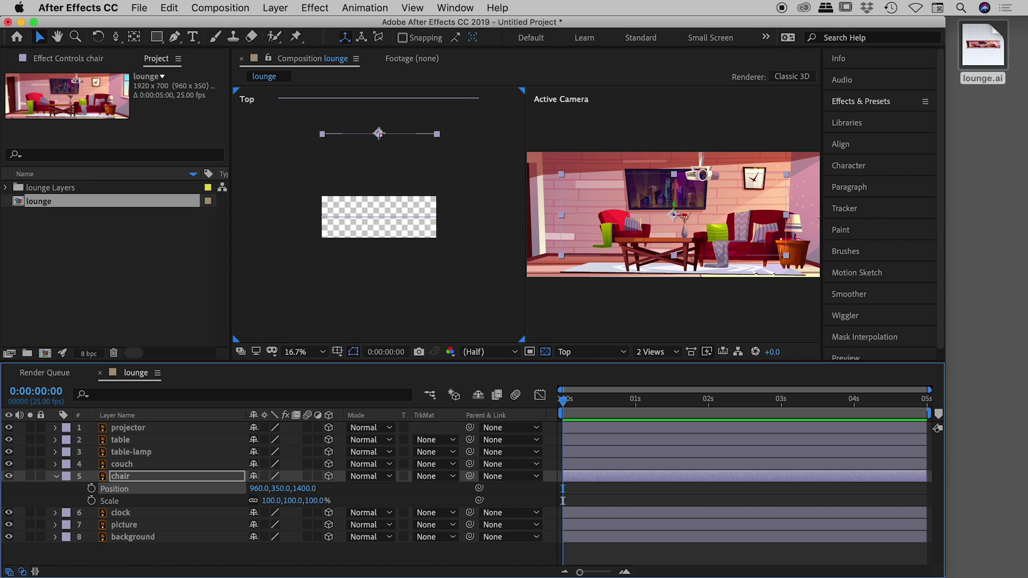
pyautogui.click(316, 500)
pyautogui.write('153')
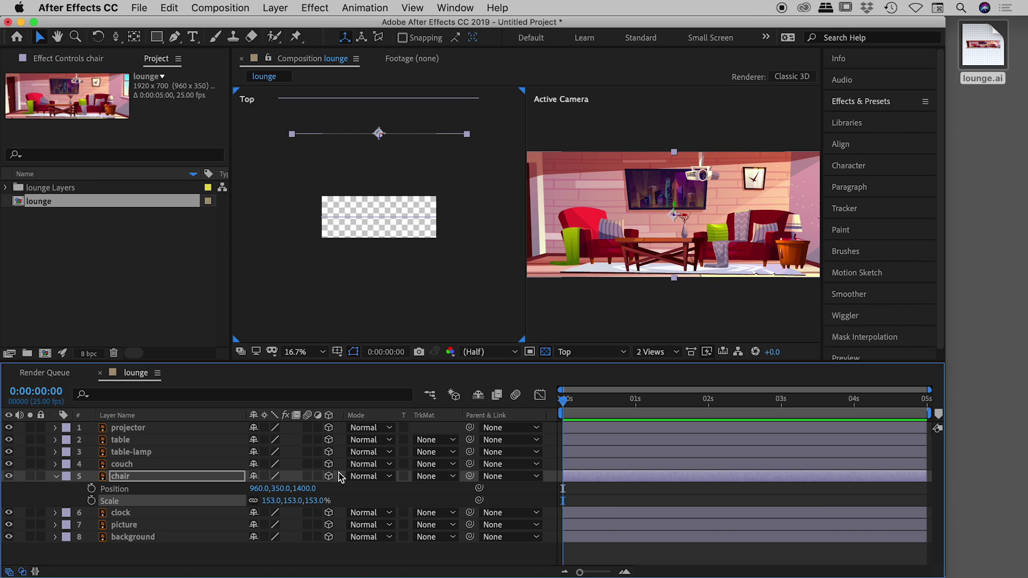
pyautogui.click(56, 476)
# - Set the couch layer's Z position to 1000 and its scale to 138%
pyautogui.click(161, 465)
pyautogui.press('p')
pyautogui.hotkey('shift', 's')
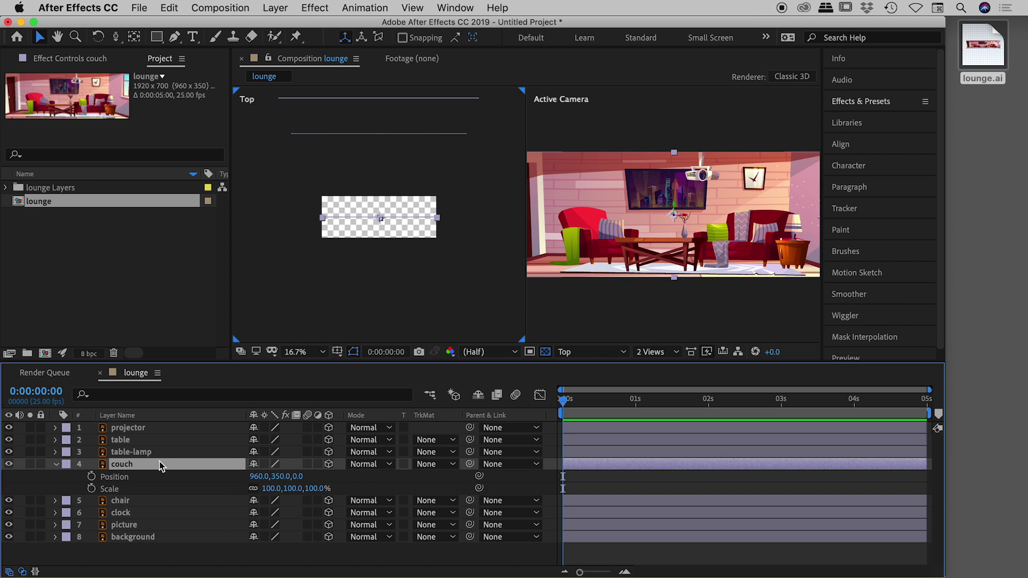
pyautogui.click(297, 476)
pyautogui.write('1000')
pyautogui.press('Return')
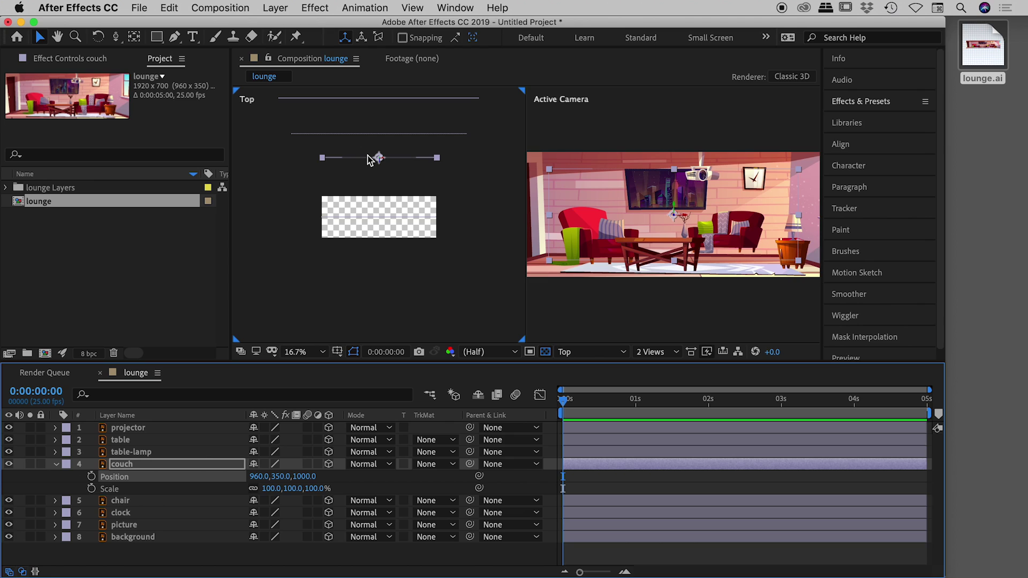
pyautogui.click(319, 488)
pyautogui.write('138')
pyautogui.press('Return')
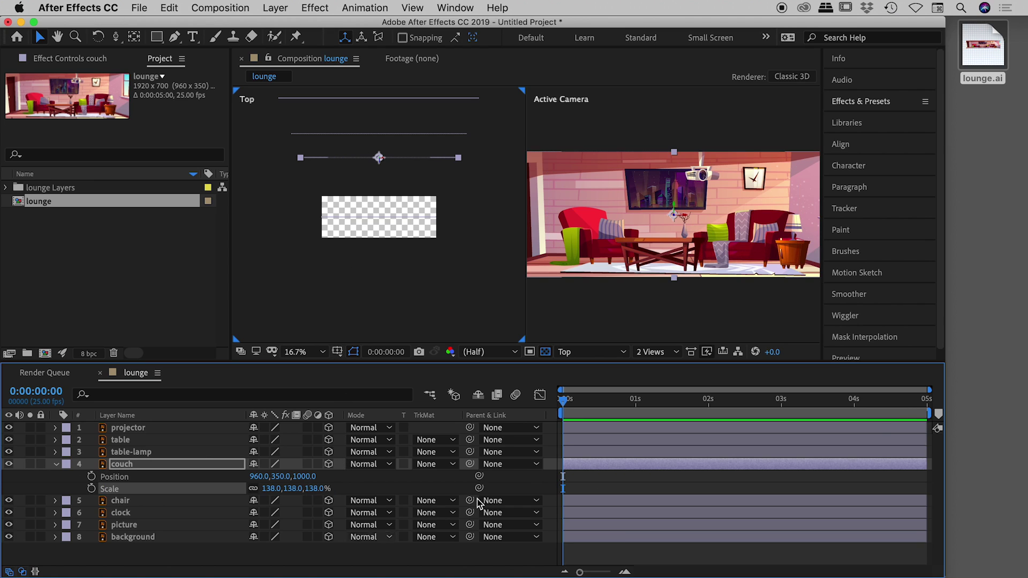
pyautogui.click(55, 464)
# - Set the table-lamp layer's Z position to 800 and its scale to 130%
pyautogui.click(154, 453)
pyautogui.press('p')
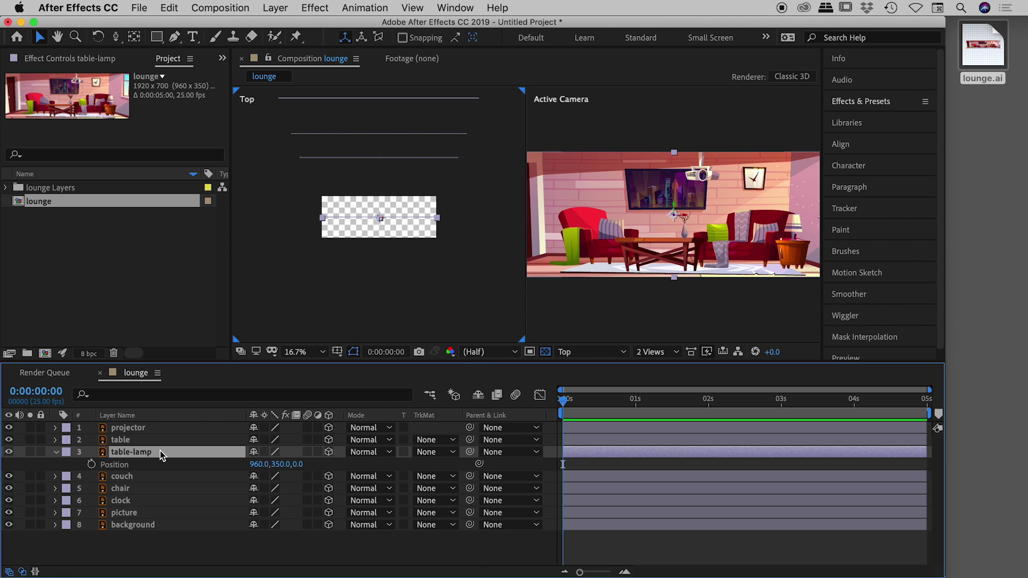
pyautogui.hotkey('shift', 's')
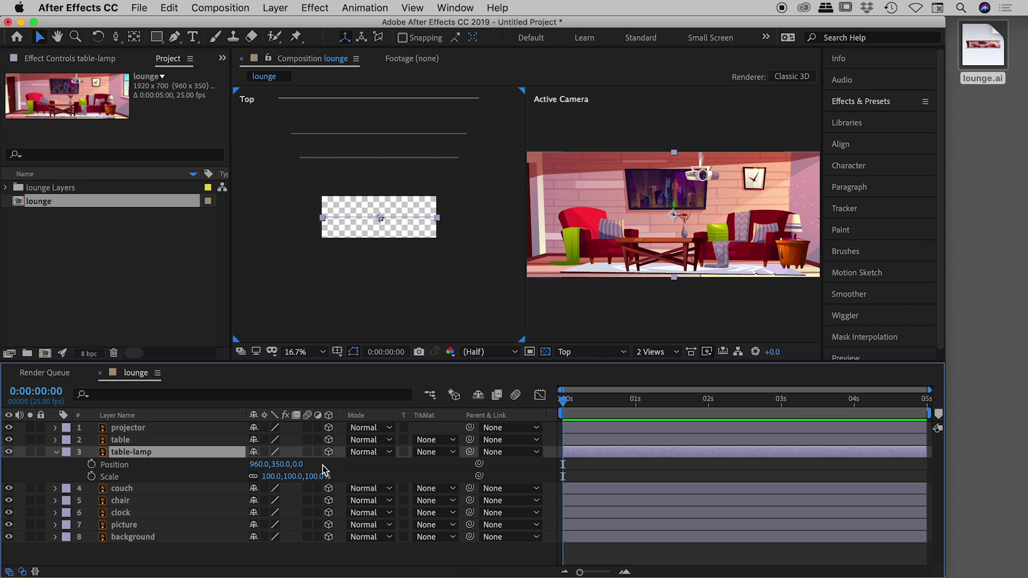
pyautogui.click(297, 464)
pyautogui.write('800')
pyautogui.press('Tab')
pyautogui.write('130')
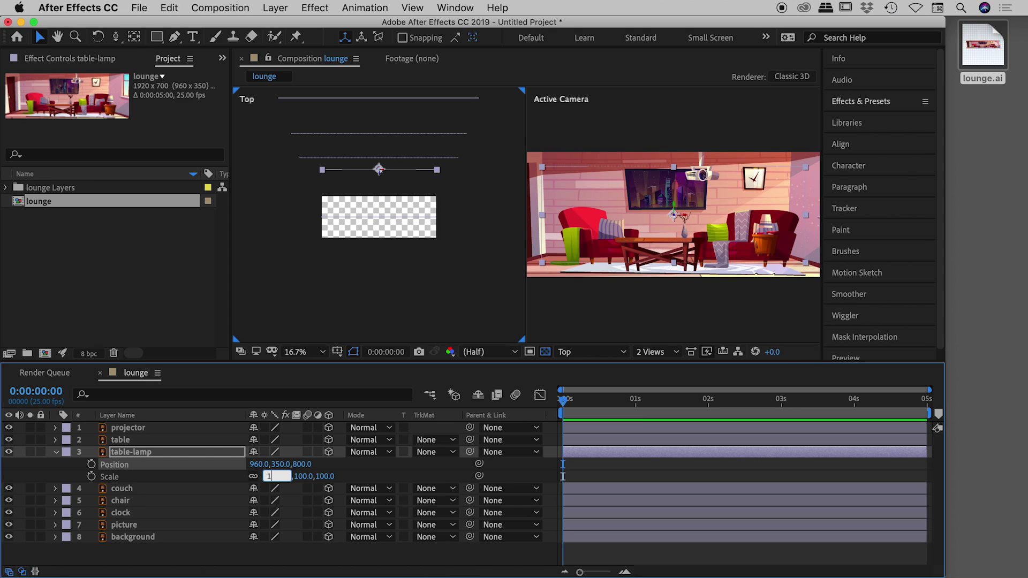
pyautogui.press('Tab')
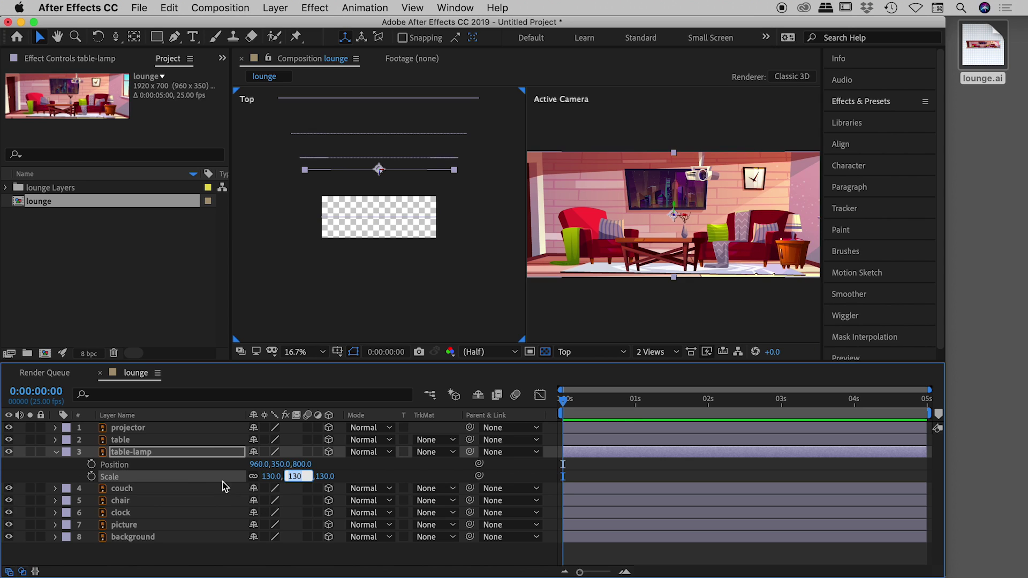
pyautogui.press('Return')
pyautogui.press('F2')
pyautogui.click(129, 440)
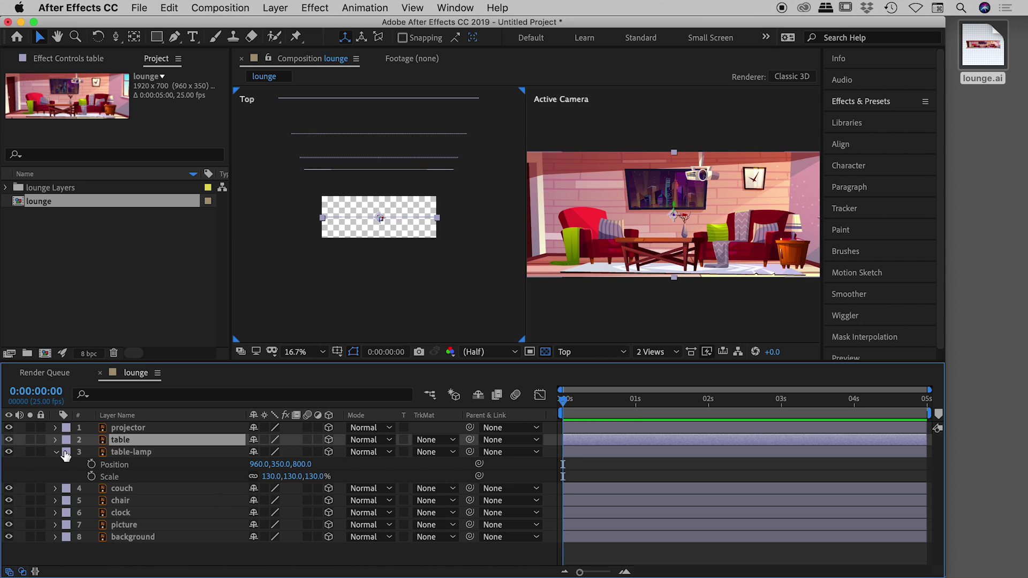
pyautogui.click(56, 452)
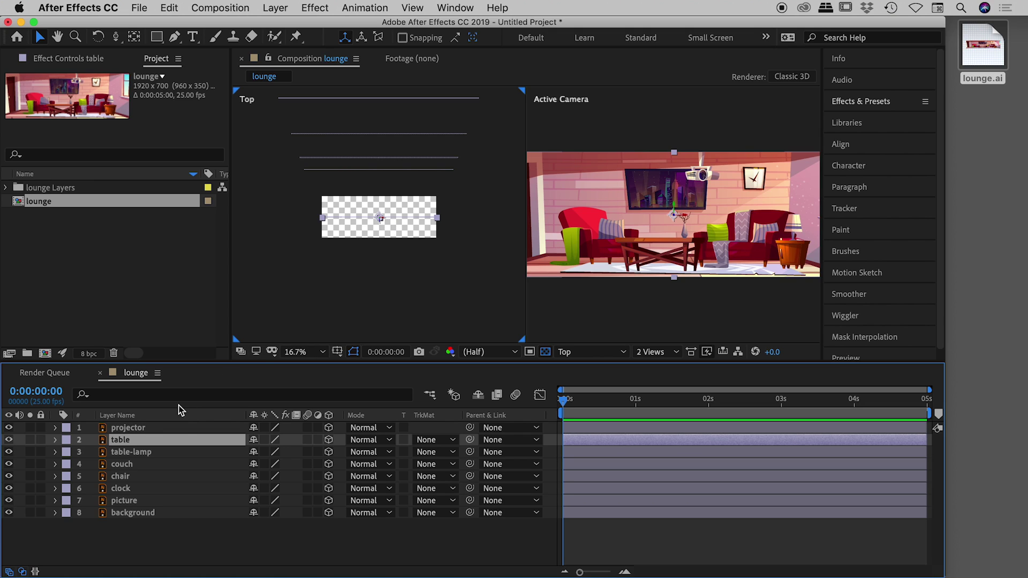
# - Bring the projector layer forward to a Z position of -1000 and scale it down to 63%
pyautogui.click(176, 427)
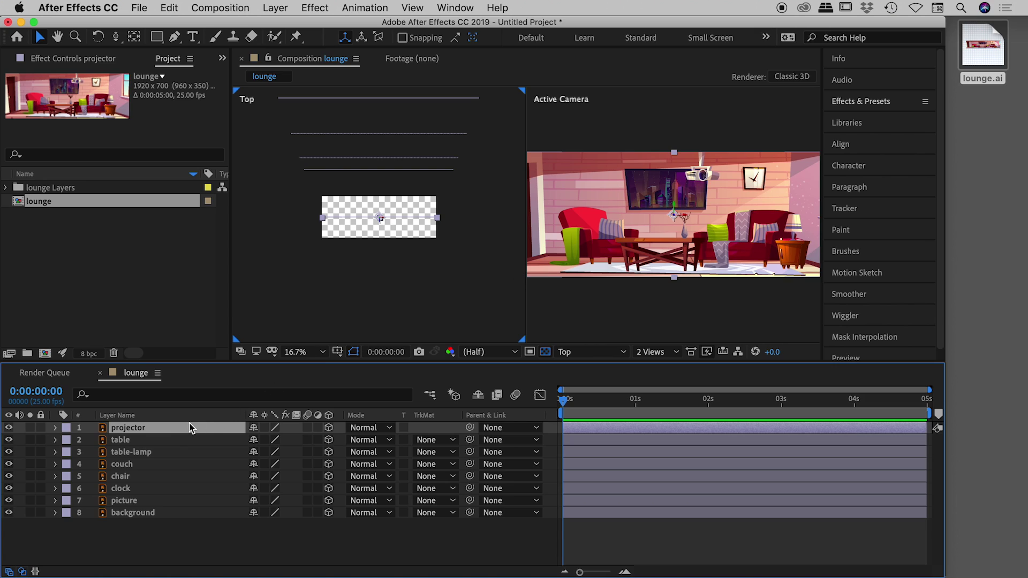
pyautogui.press('p')
pyautogui.hotkey('shift', 's')
pyautogui.click(298, 440)
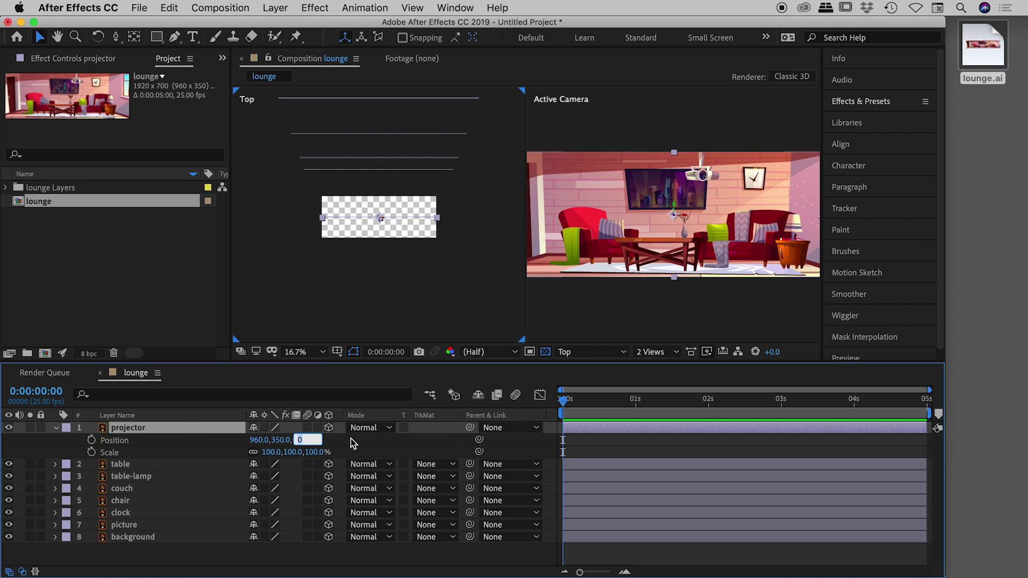
pyautogui.write('-1000')
pyautogui.press('Return')
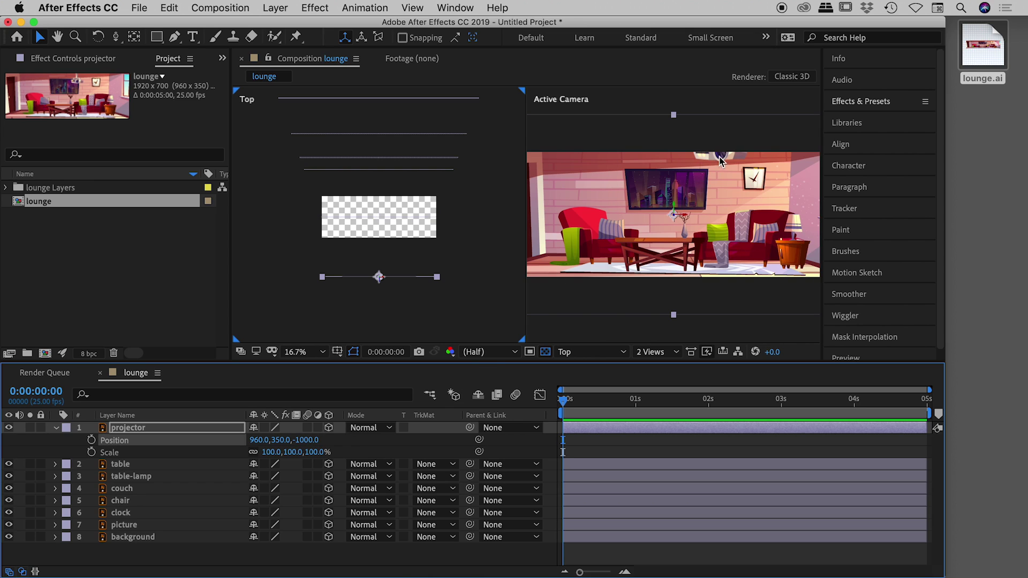
pyautogui.click(317, 453)
pyautogui.write('63')
pyautogui.press('Return')
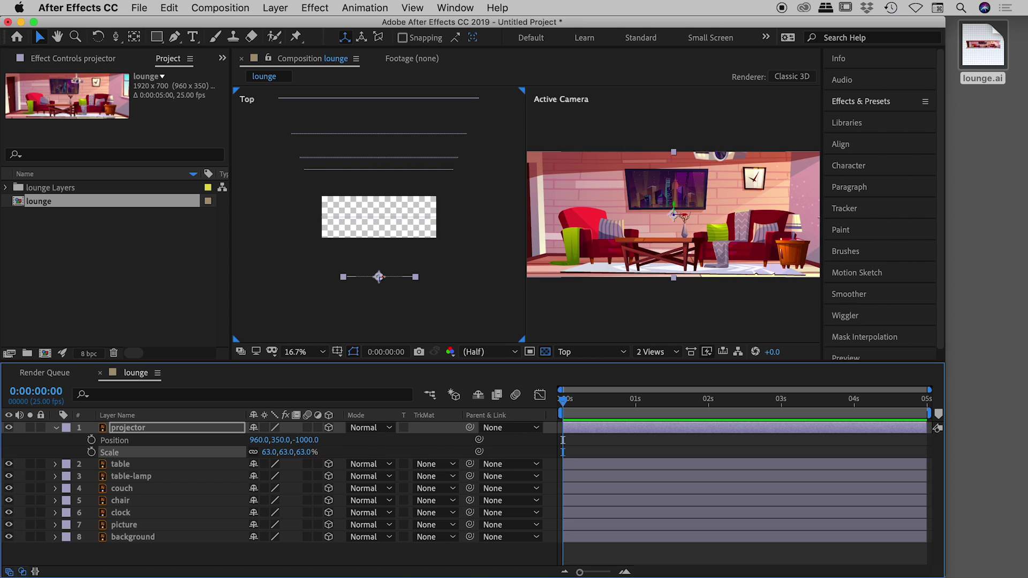
# - Collapse the projector layer's properties and inspect the whole lounge scene through the active camera in a single view
pyautogui.click(56, 427)
pyautogui.click(674, 311)
pyautogui.click(663, 352)
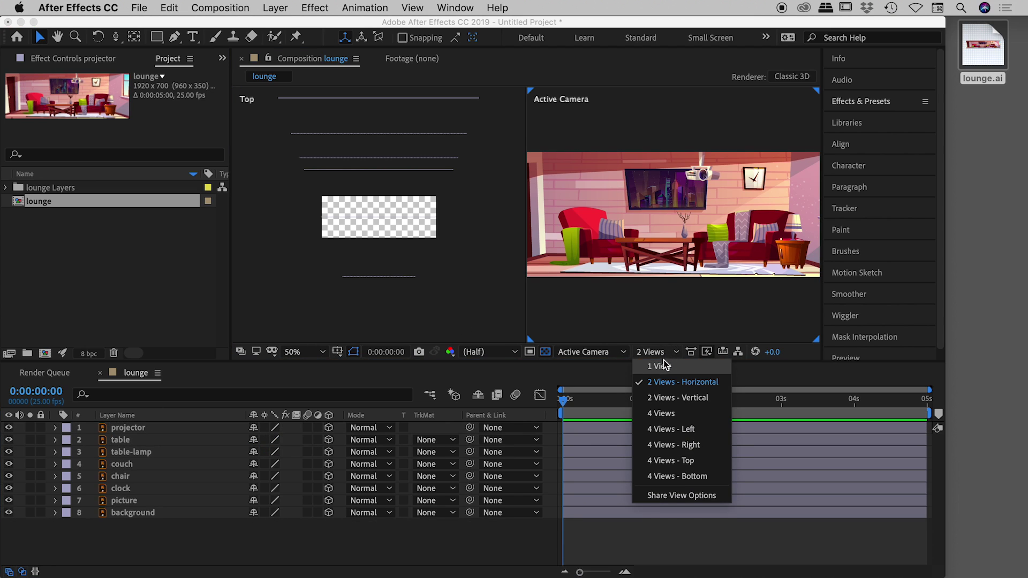
pyautogui.click(665, 364)
pyautogui.press('/')
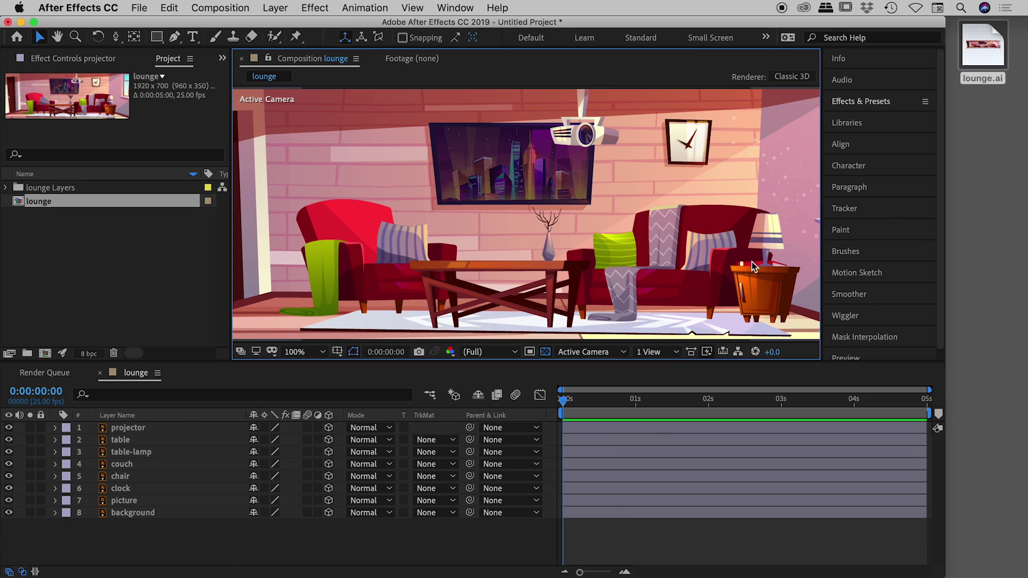
pyautogui.press(',')
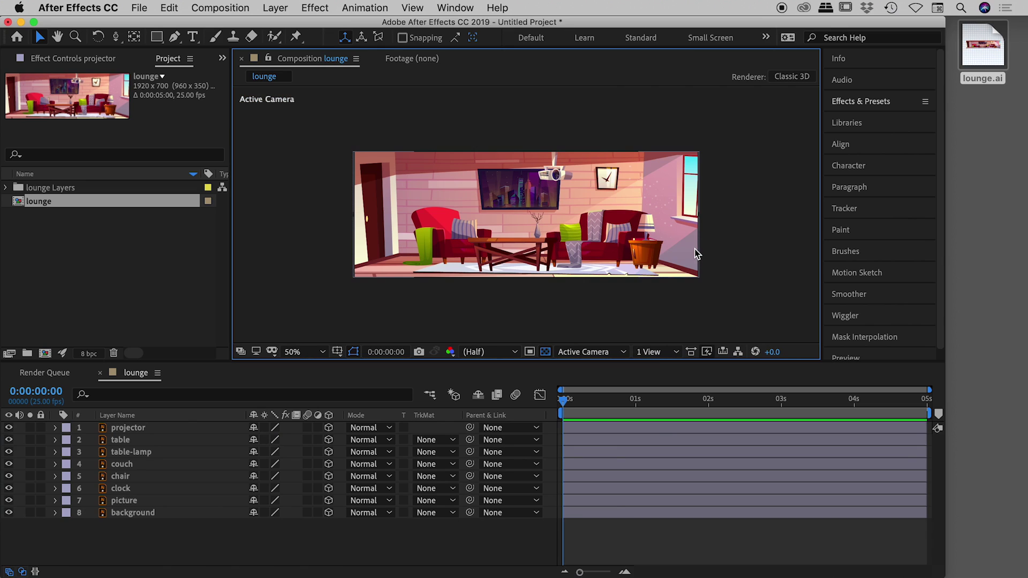
pyautogui.press('/')
# - Restore the horizontal two-view layout and select all layers in the top view to review their depth spacing
pyautogui.click(655, 352)
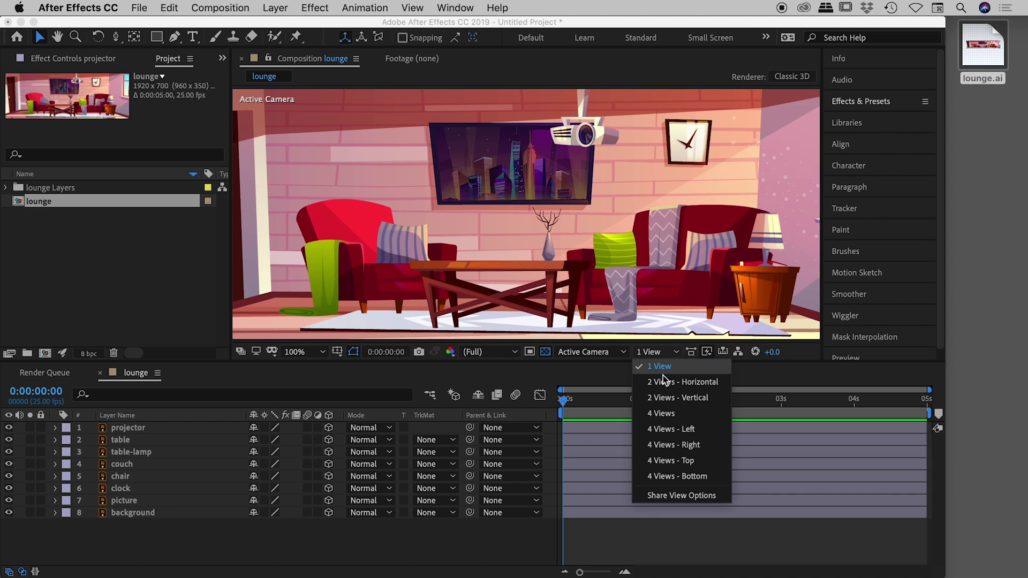
pyautogui.click(683, 382)
pyautogui.moveTo(462, 291); pyautogui.dragTo(364, 89)
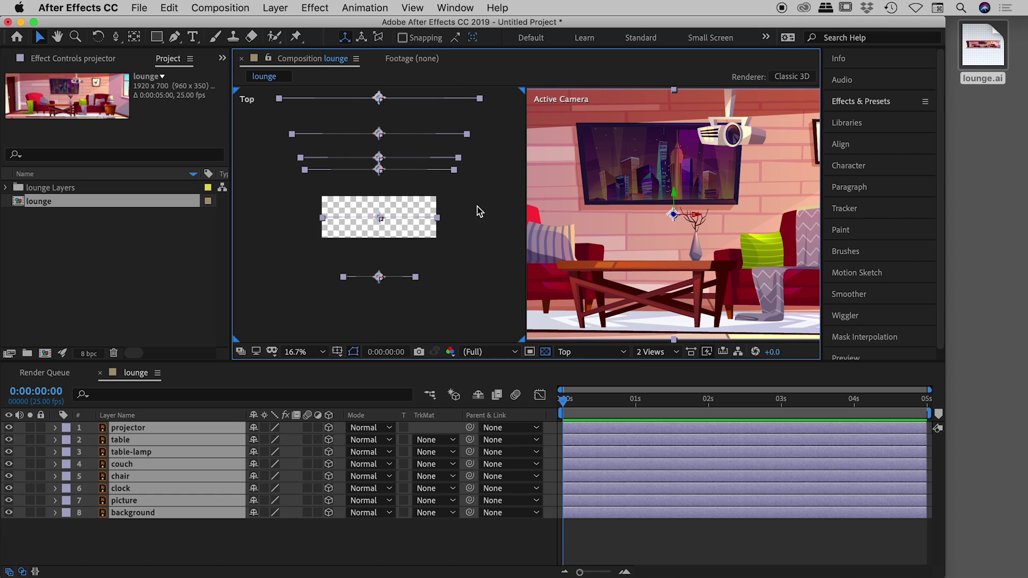
pyautogui.click(510, 237)
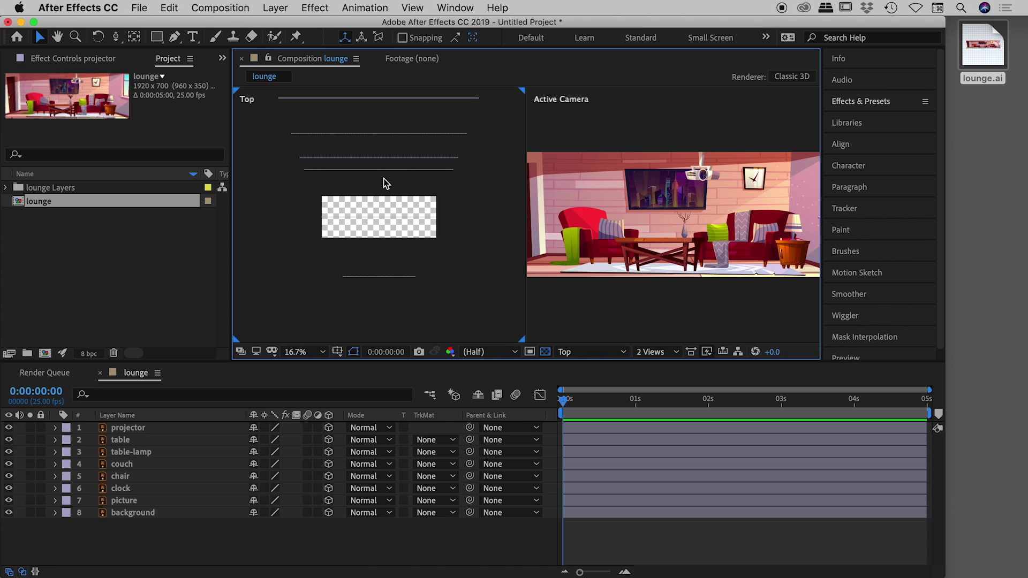
# - Start a new camera layer for the lounge composition with the type One-Node Camera
pyautogui.click(280, 6)
pyautogui.moveTo(284, 26)
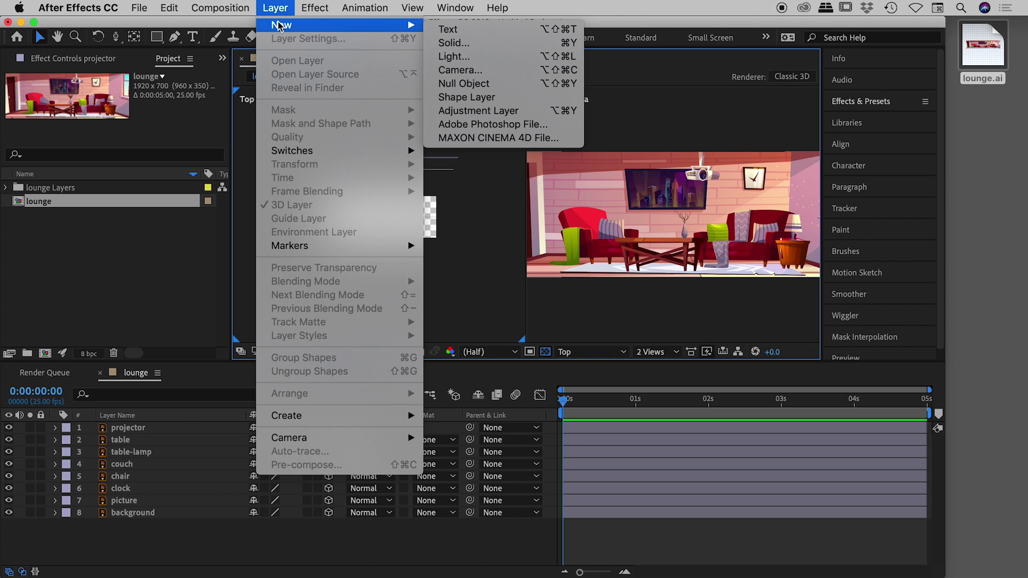
pyautogui.click(490, 73)
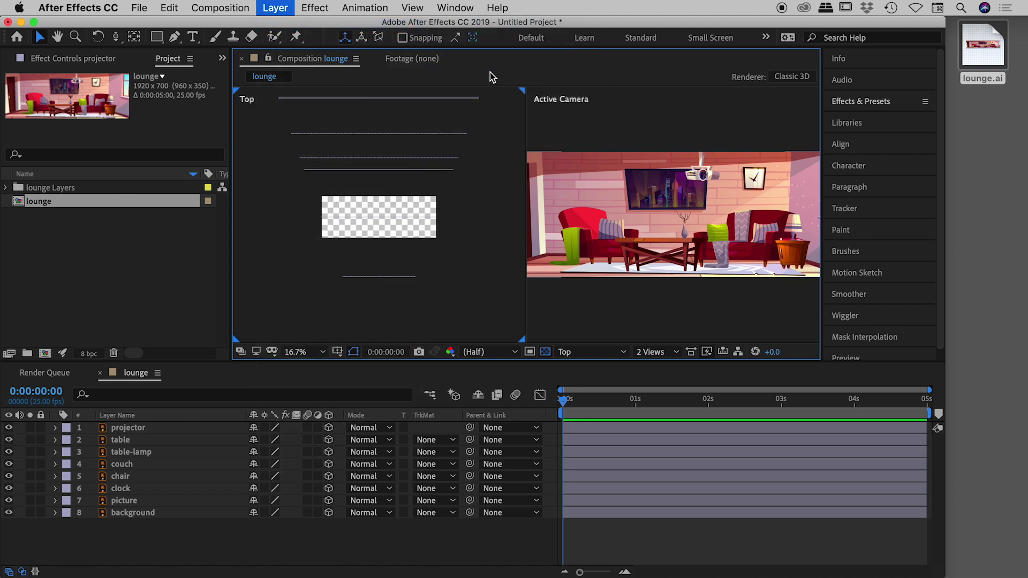
pyautogui.moveTo(443, 39); pyautogui.dragTo(540, 60)
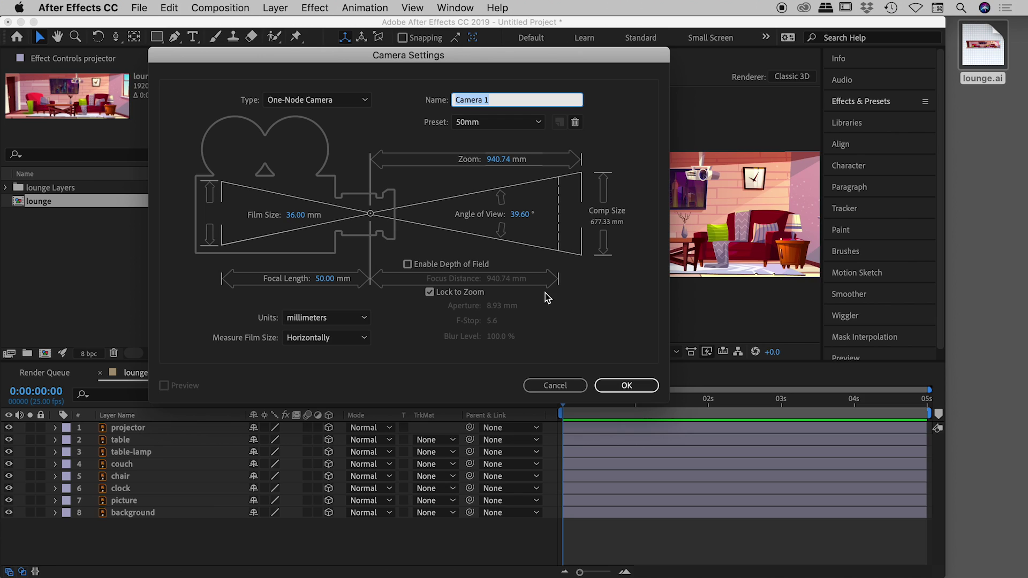
pyautogui.click(357, 103)
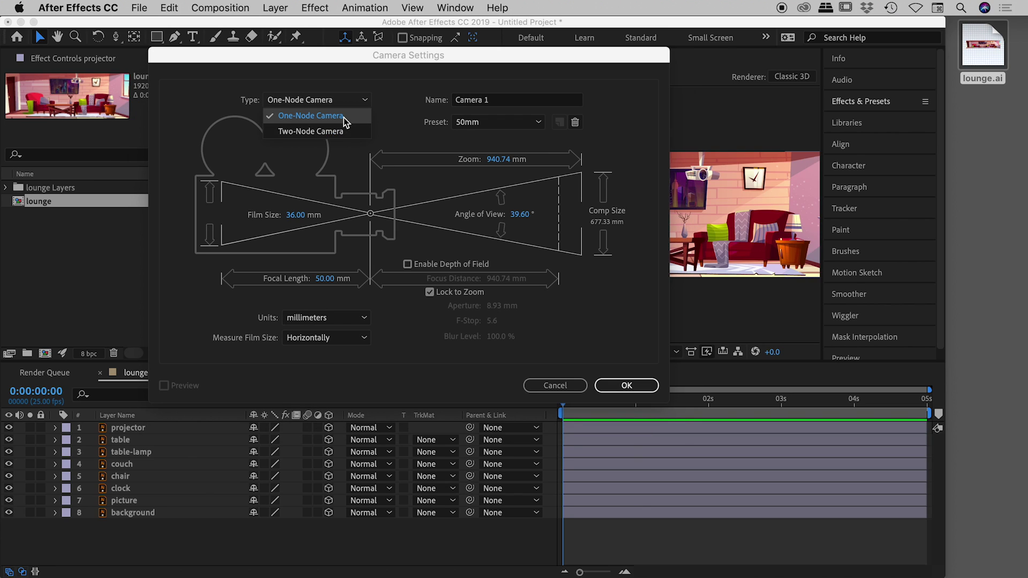
pyautogui.click(347, 105)
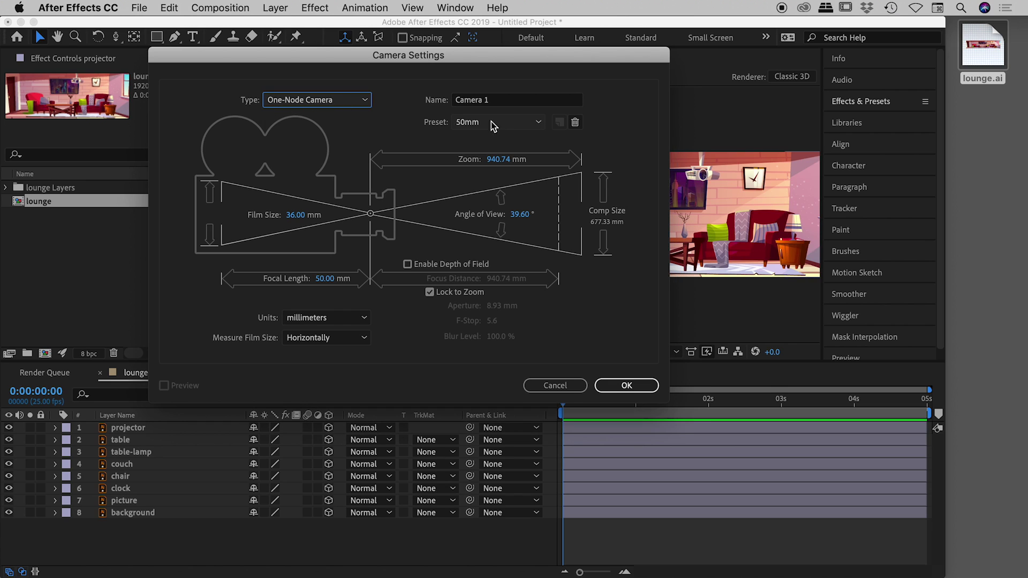
pyautogui.moveTo(501, 54); pyautogui.dragTo(507, 55)
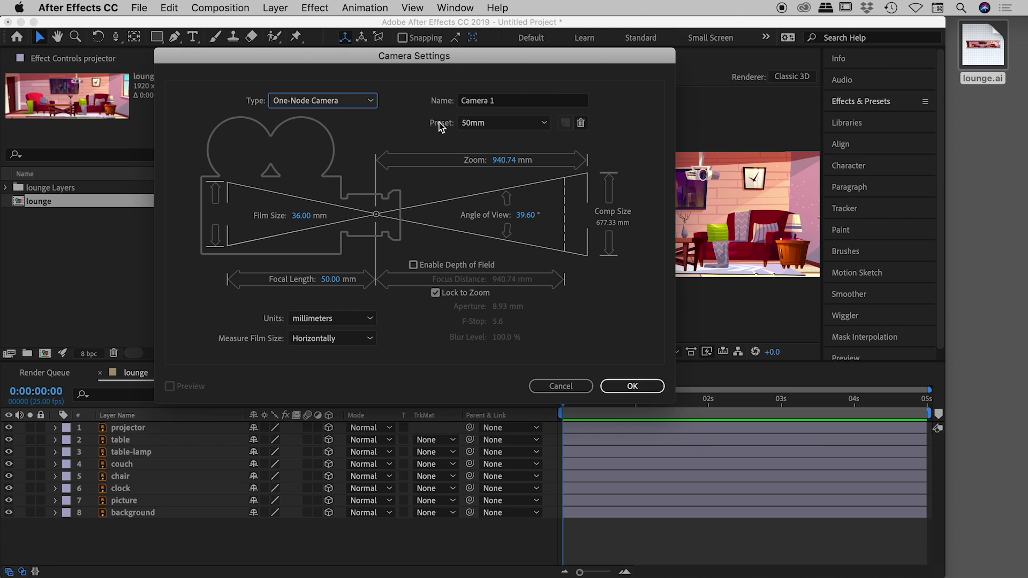
# - Choose the 50mm lens preset for the new camera and create it
pyautogui.click(542, 124)
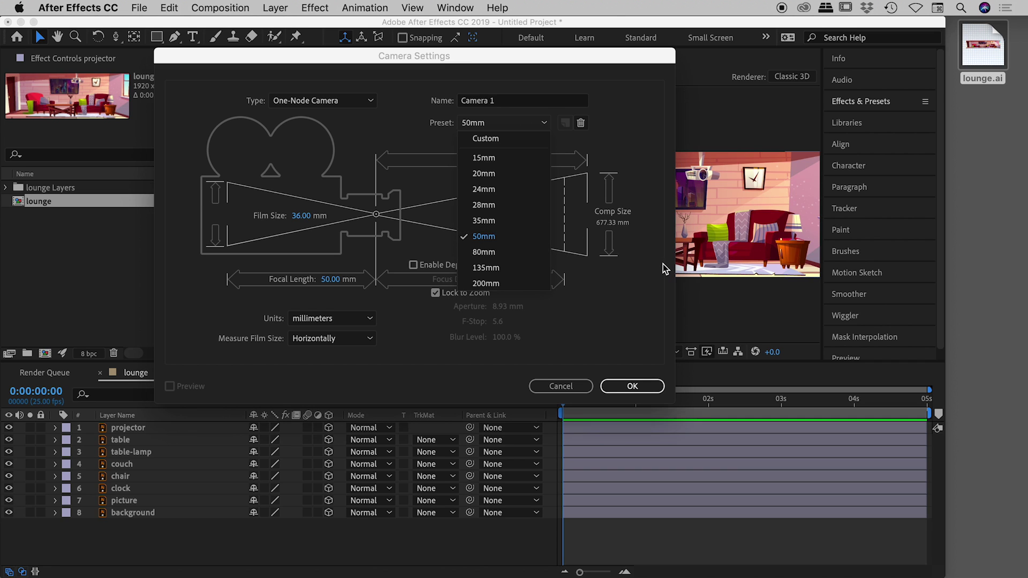
pyautogui.click(643, 62)
pyautogui.moveTo(635, 58); pyautogui.dragTo(467, 60)
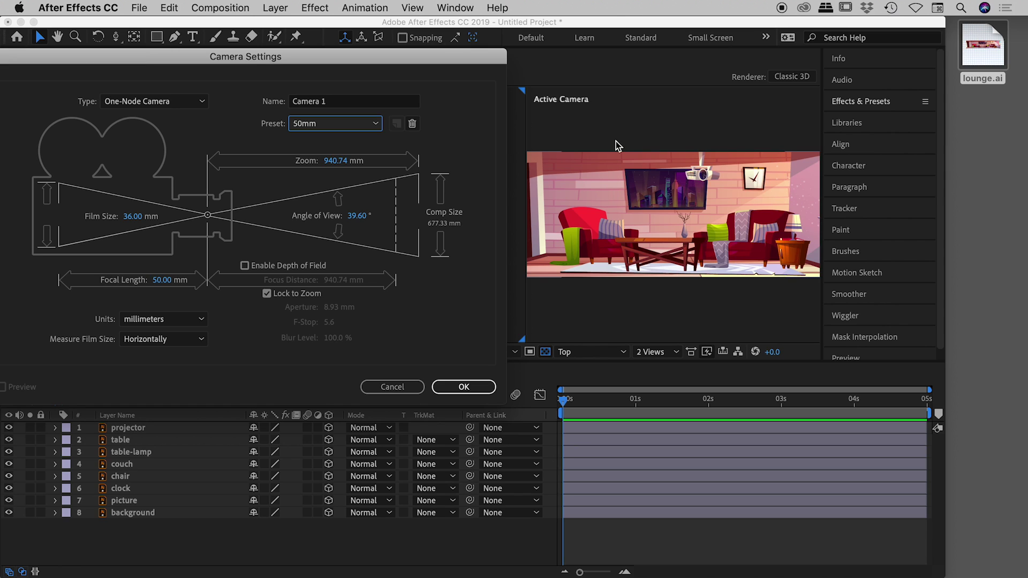
pyautogui.moveTo(404, 56); pyautogui.dragTo(456, 52)
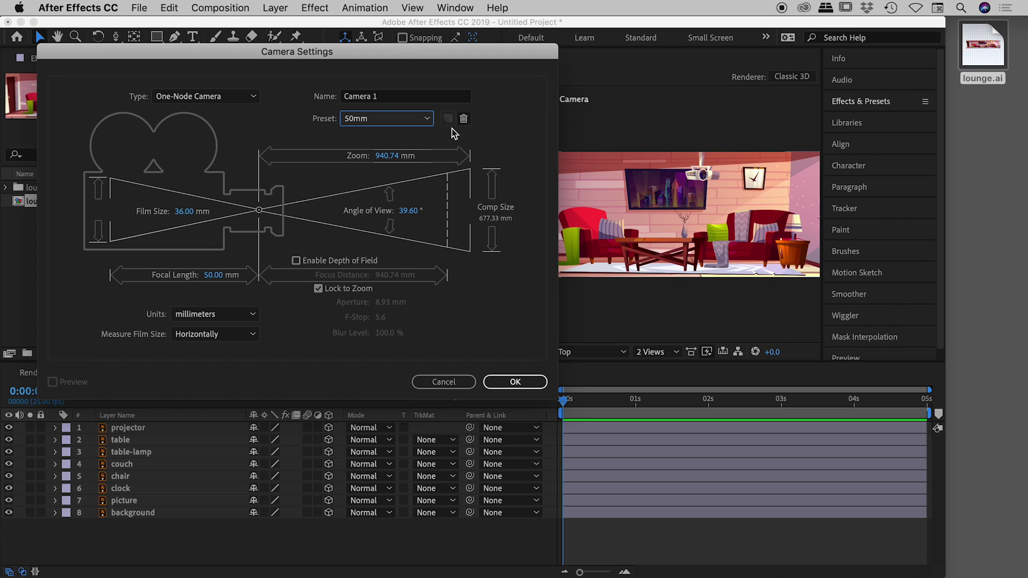
pyautogui.click(429, 119)
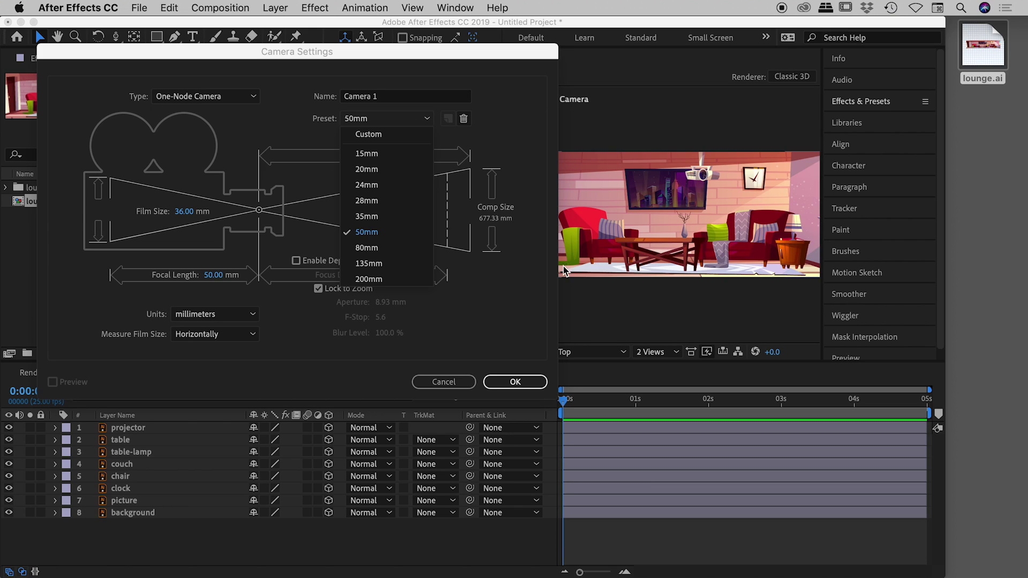
pyautogui.click(381, 232)
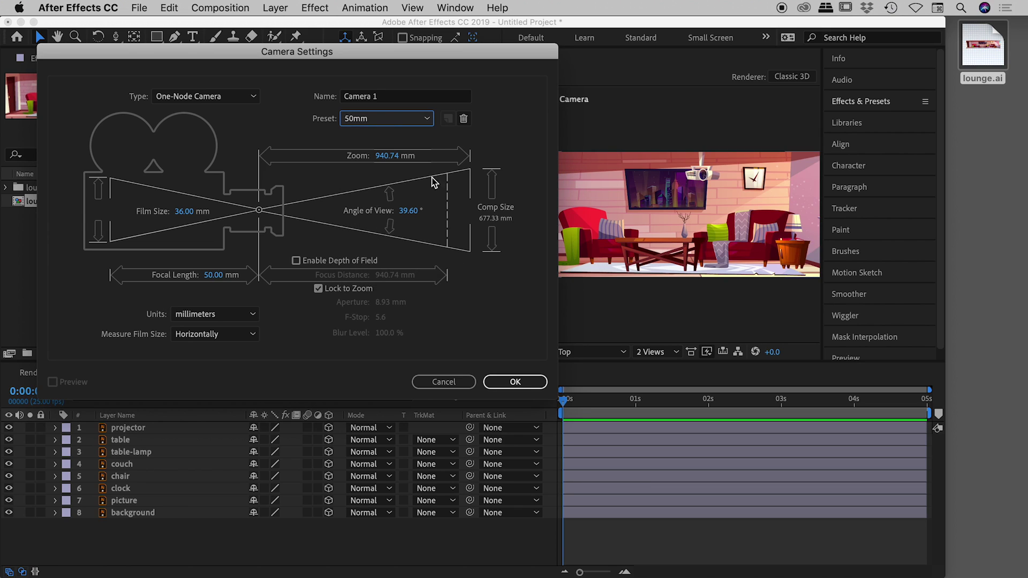
pyautogui.click(521, 384)
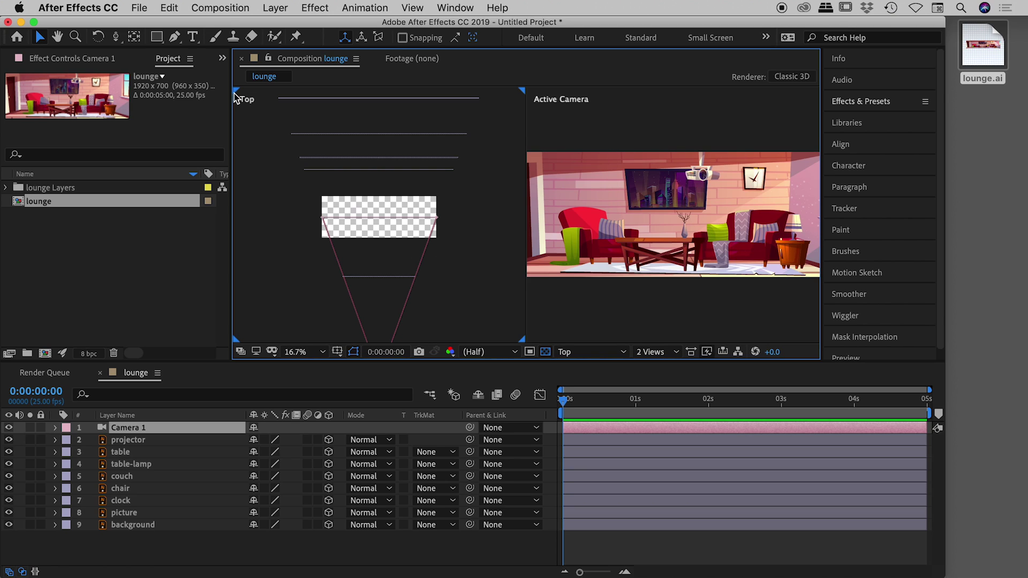
# - Try moving the camera forward to a Z position of about -1634 to test the parallax, and restore its original position
pyautogui.moveTo(449, 299); pyautogui.dragTo(440, 223)
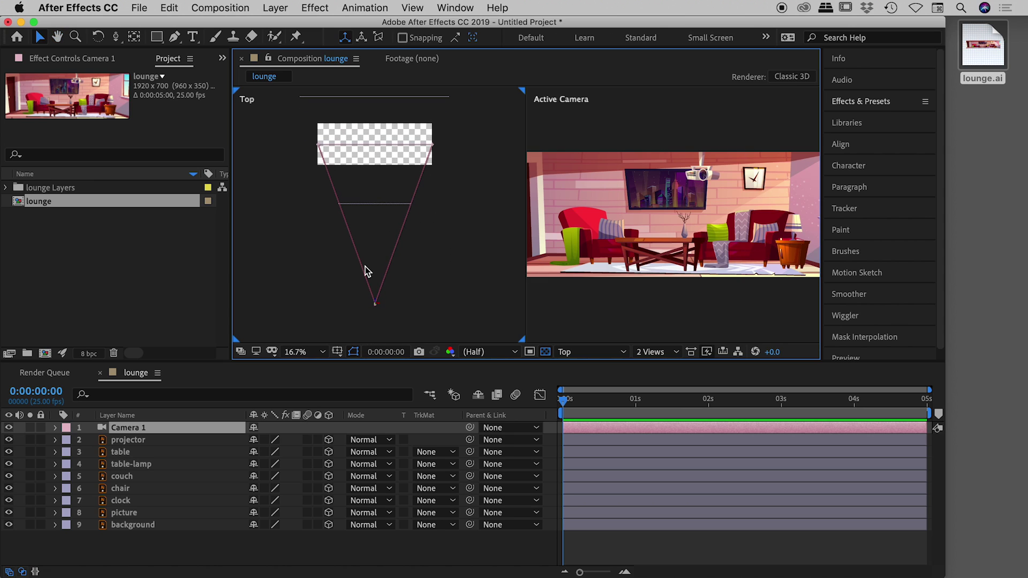
pyautogui.press(',')
pyautogui.press('space')
pyautogui.moveTo(433, 180); pyautogui.dragTo(432, 226)
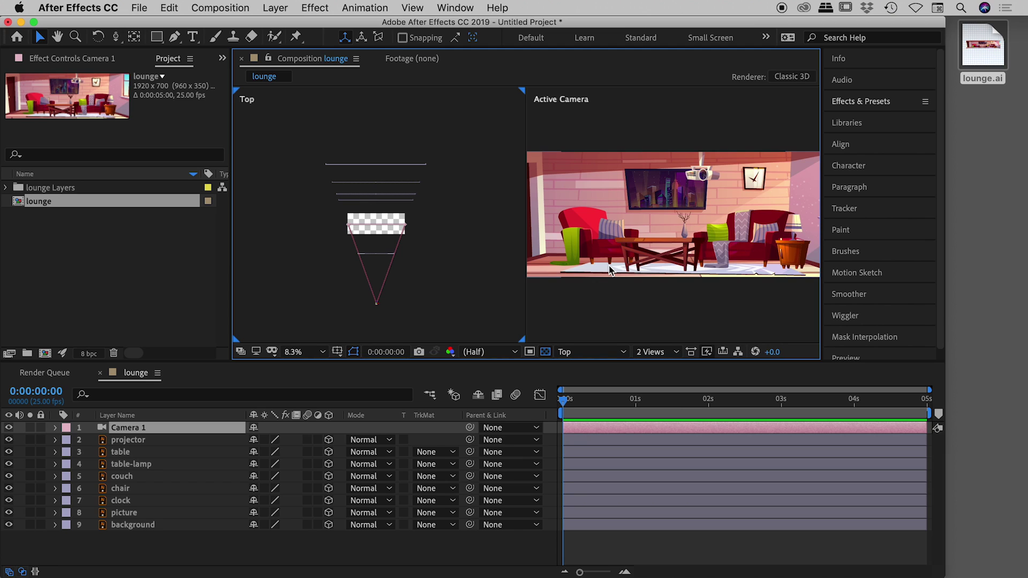
pyautogui.click(194, 433)
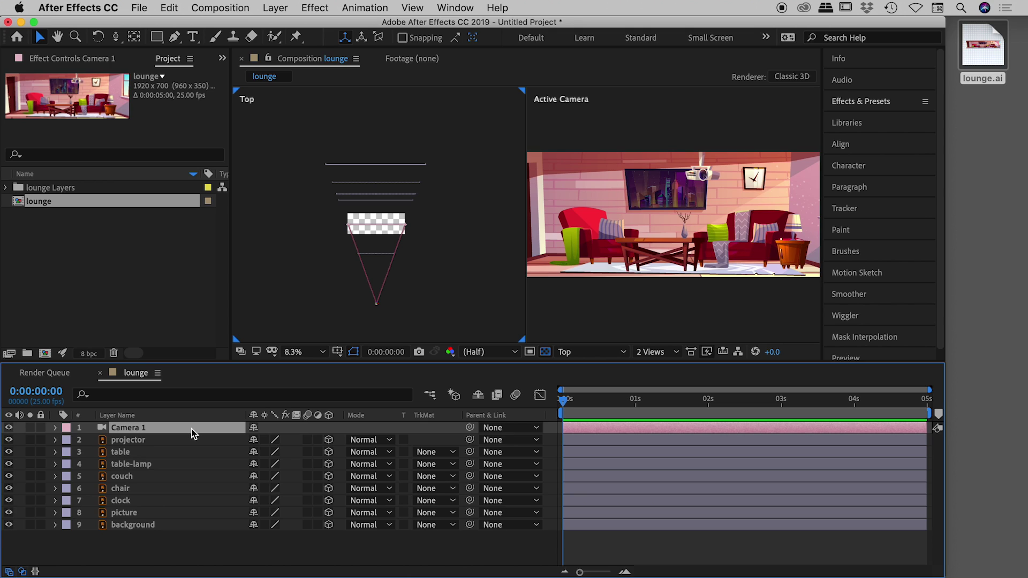
pyautogui.press('p')
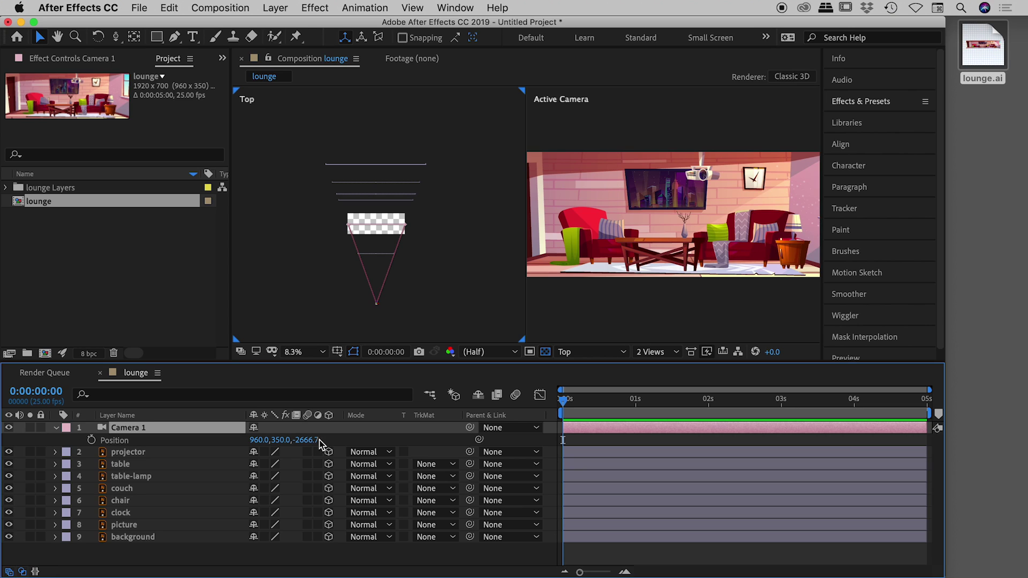
pyautogui.moveTo(301, 440); pyautogui.dragTo(312, 440)
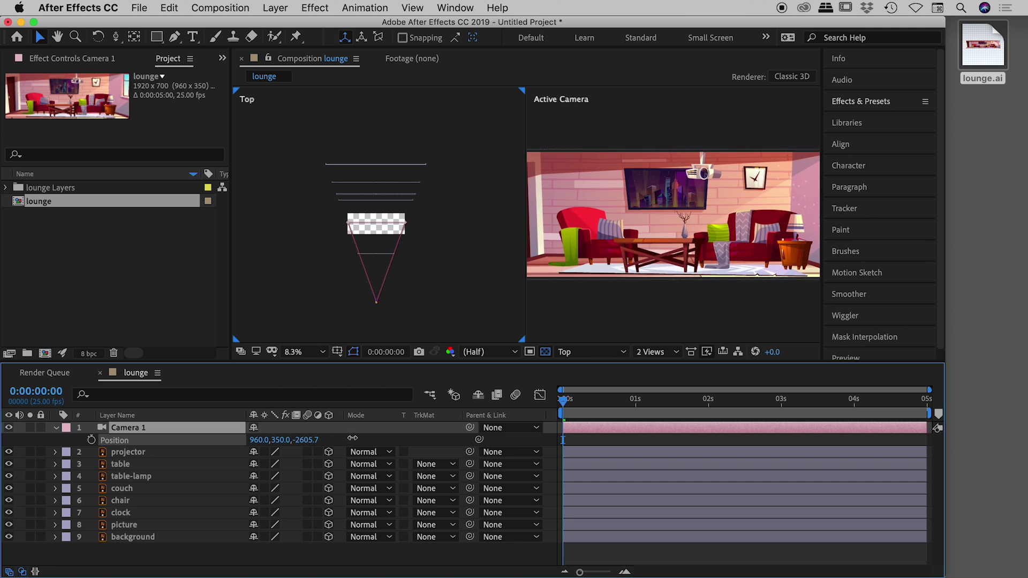
pyautogui.moveTo(391, 438); pyautogui.dragTo(1023, 416)
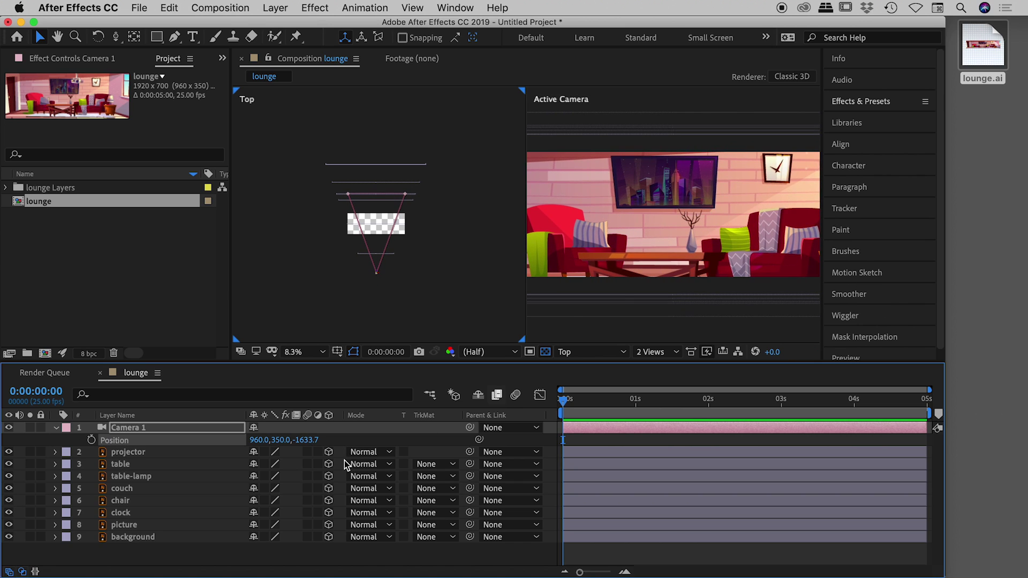
pyautogui.moveTo(309, 442)
pyautogui.mouseDown()
pyautogui.moveTo(677, 432)
pyautogui.moveTo(456, 428)
pyautogui.moveTo(291, 436)
pyautogui.moveTo(294, 444)
pyautogui.mouseUp()
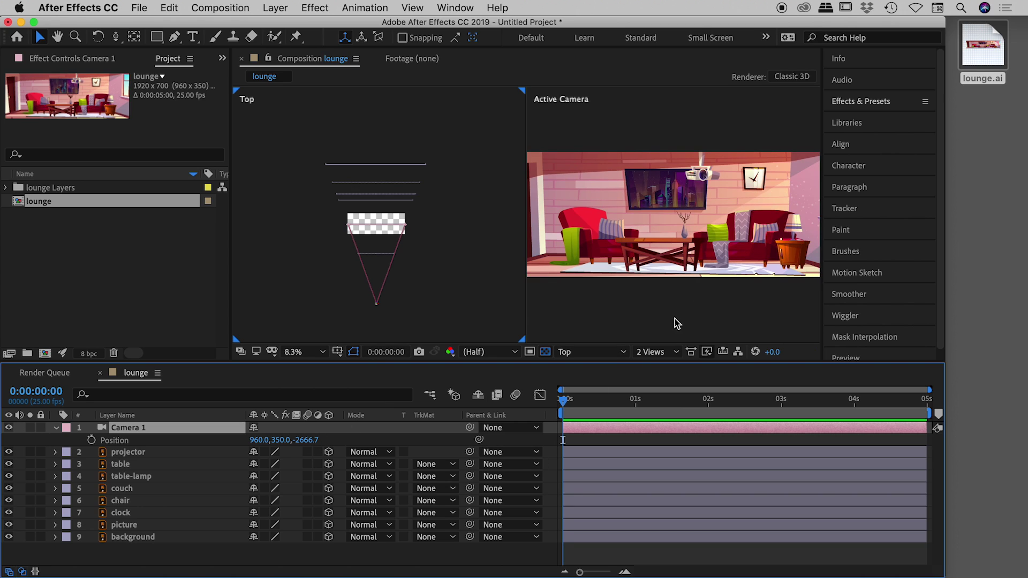
# - Show only the active camera view at 100% and add a keyframe for the camera's current position at 0:00:04:24
pyautogui.click(664, 352)
pyautogui.click(661, 366)
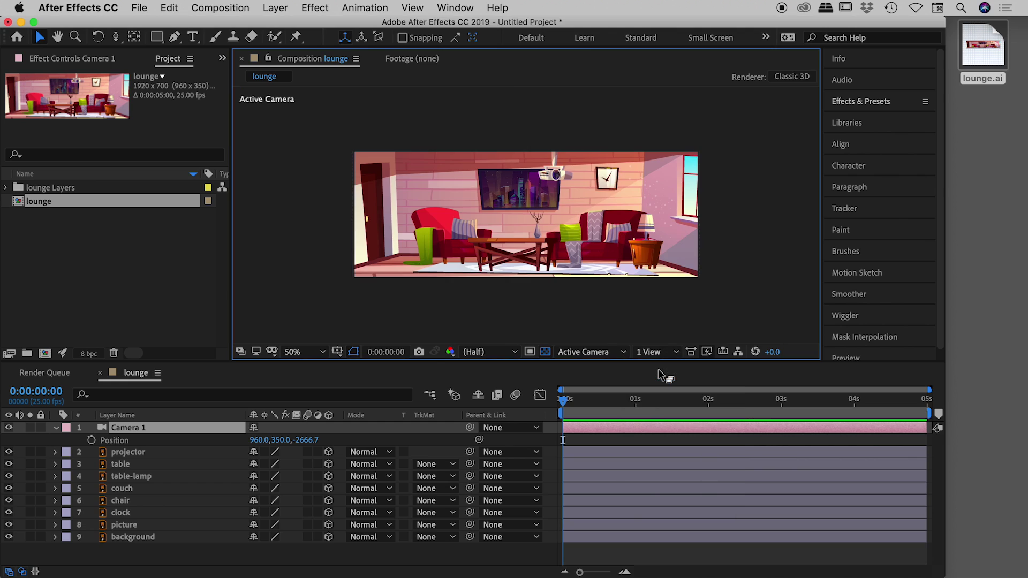
pyautogui.press('/')
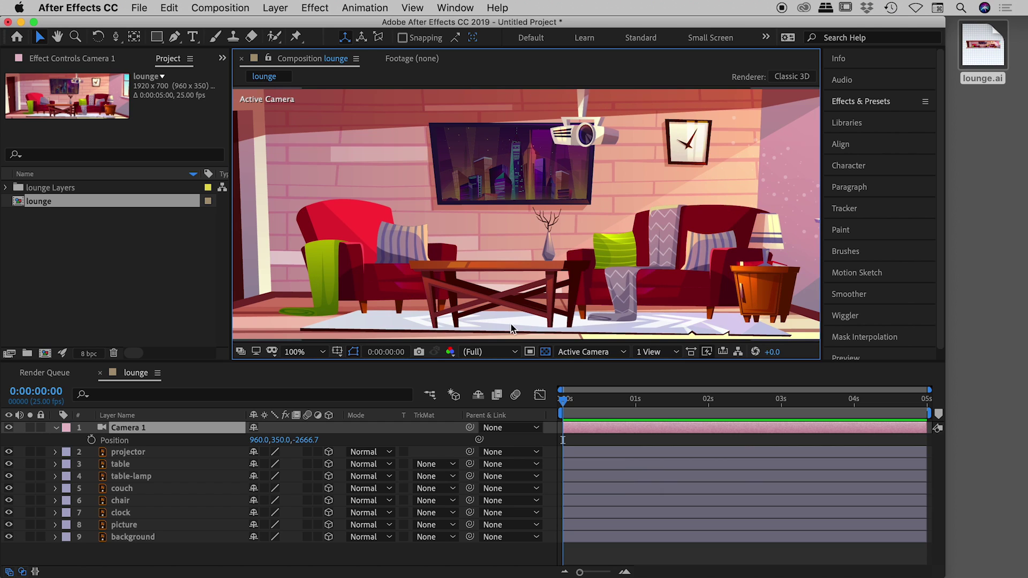
pyautogui.moveTo(640, 406); pyautogui.dragTo(929, 403)
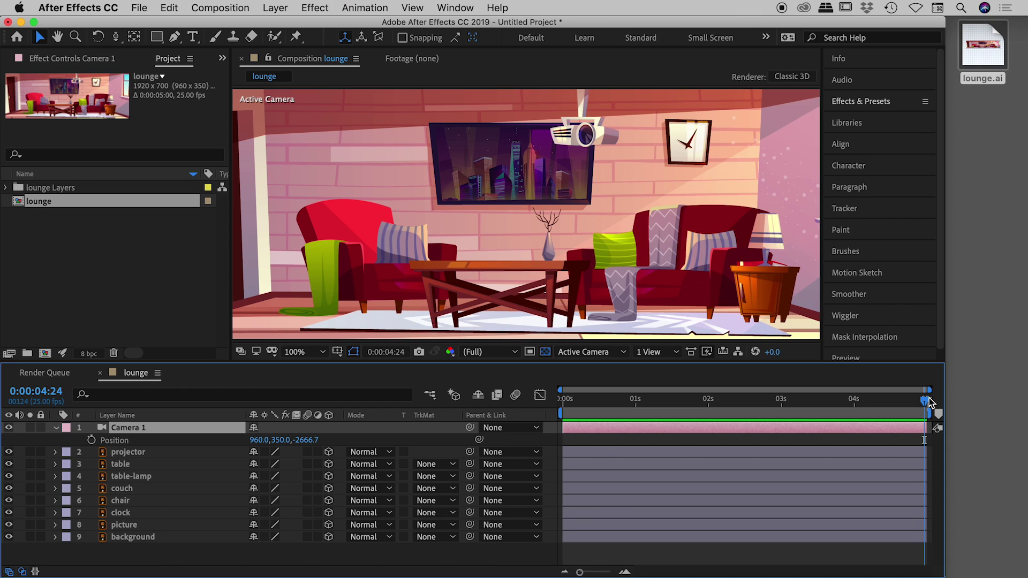
pyautogui.click(92, 440)
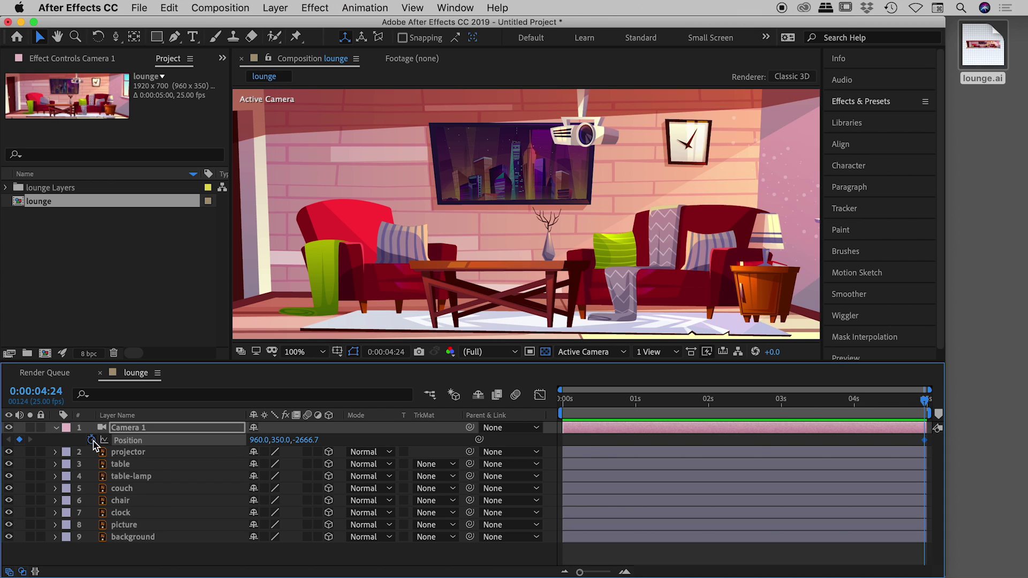
# - At 0:00:00:00, move the camera forward to a Z position of about 373 for the opening close-up on the picture
pyautogui.moveTo(925, 403); pyautogui.dragTo(557, 402)
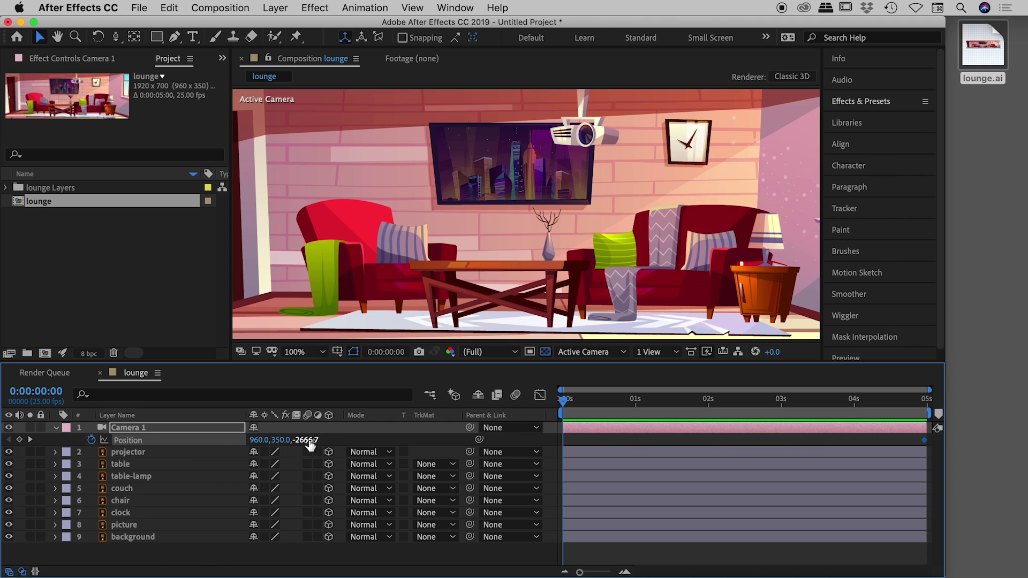
pyautogui.moveTo(307, 440); pyautogui.dragTo(719, 443)
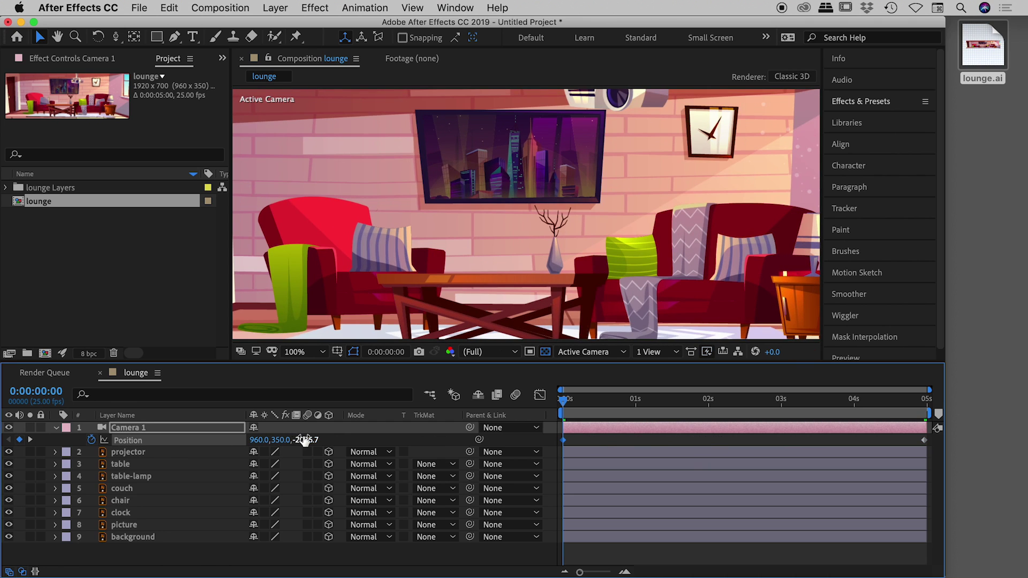
pyautogui.moveTo(303, 440); pyautogui.dragTo(480, 441)
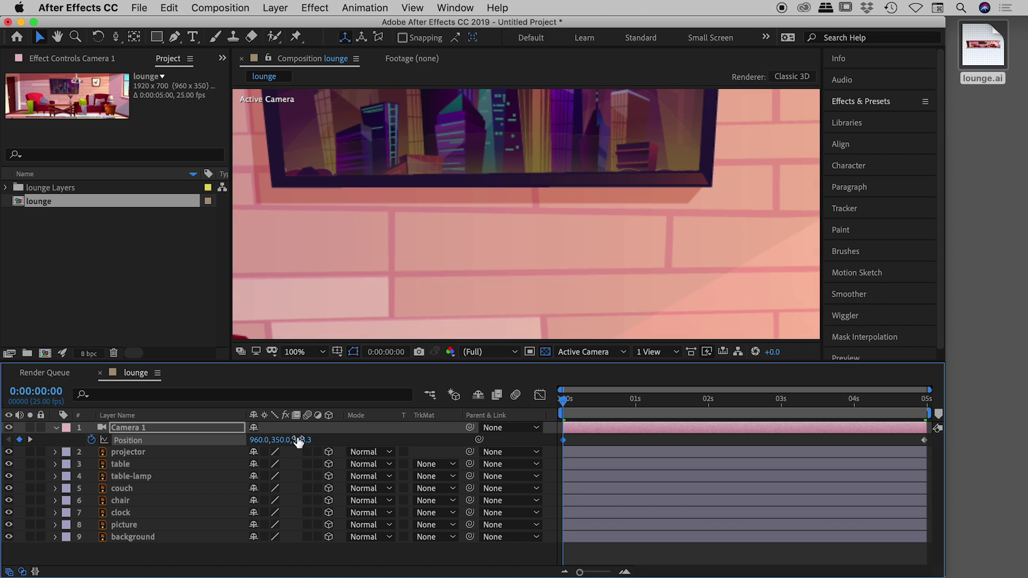
# - Set the camera's opening Position at 0:00:00:00 to 900, 90, 1050 so the picture fills the frame
pyautogui.moveTo(262, 440); pyautogui.dragTo(121, 440)
pyautogui.click(260, 440)
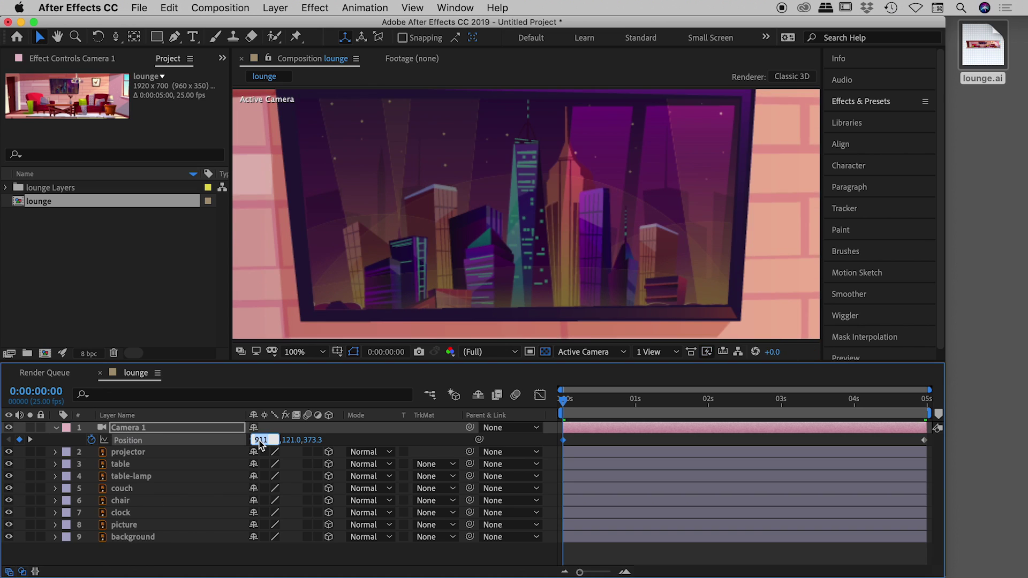
pyautogui.write('900')
pyautogui.press('Tab')
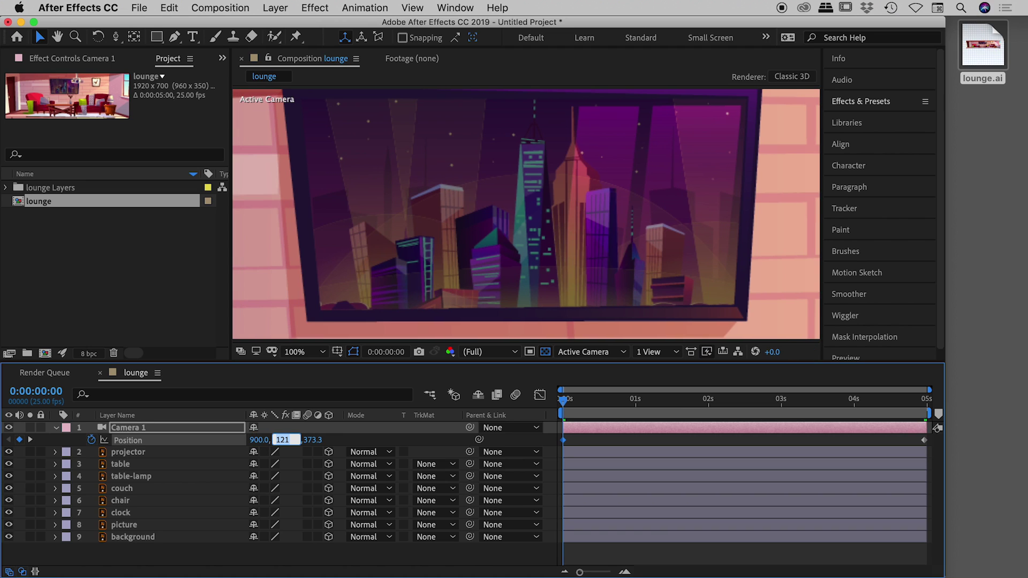
pyautogui.write('90')
pyautogui.press('Tab')
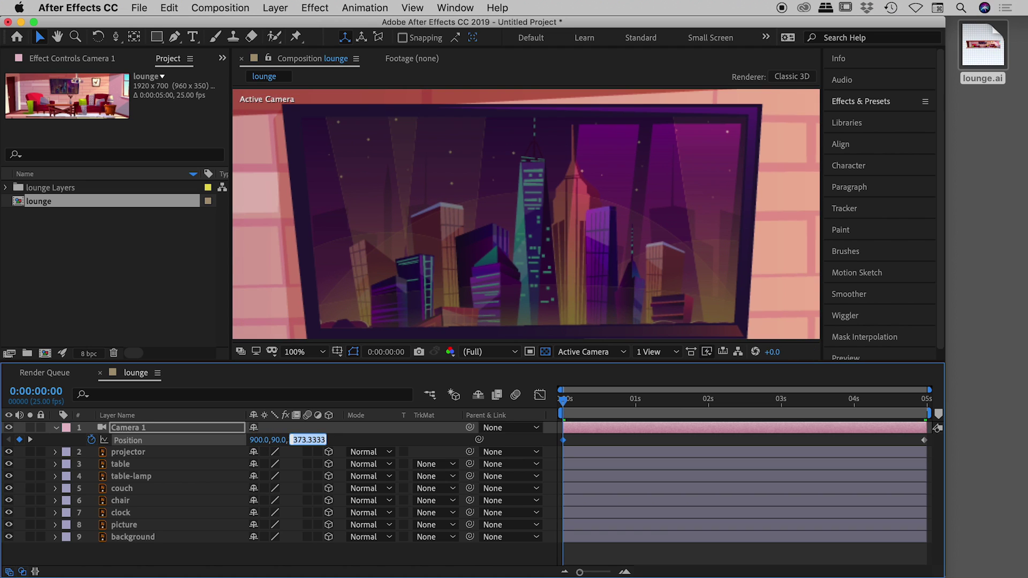
pyautogui.write('1050')
pyautogui.press('Tab')
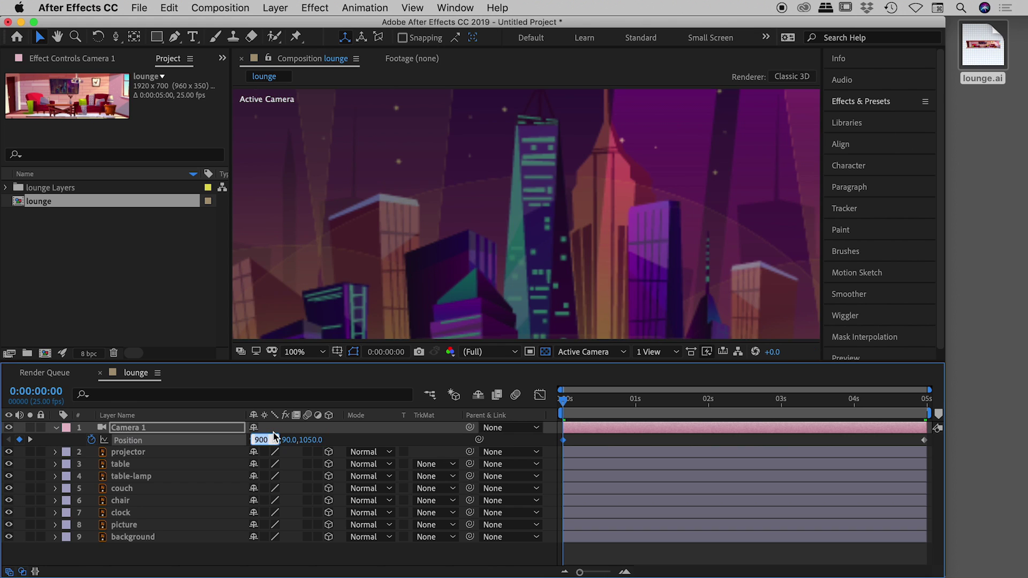
pyautogui.moveTo(564, 401)
pyautogui.mouseDown()
pyautogui.moveTo(938, 403)
pyautogui.moveTo(558, 410)
pyautogui.mouseUp()
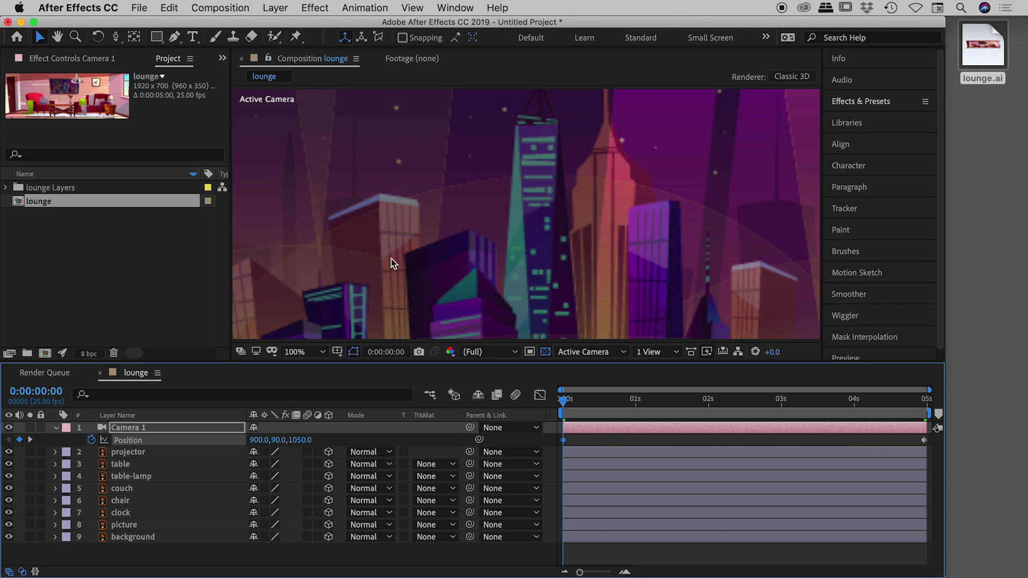
# - Enable continuous rasterization on all the artwork layers from projector to background, leaving out the camera
pyautogui.moveTo(156, 547); pyautogui.dragTo(130, 464)
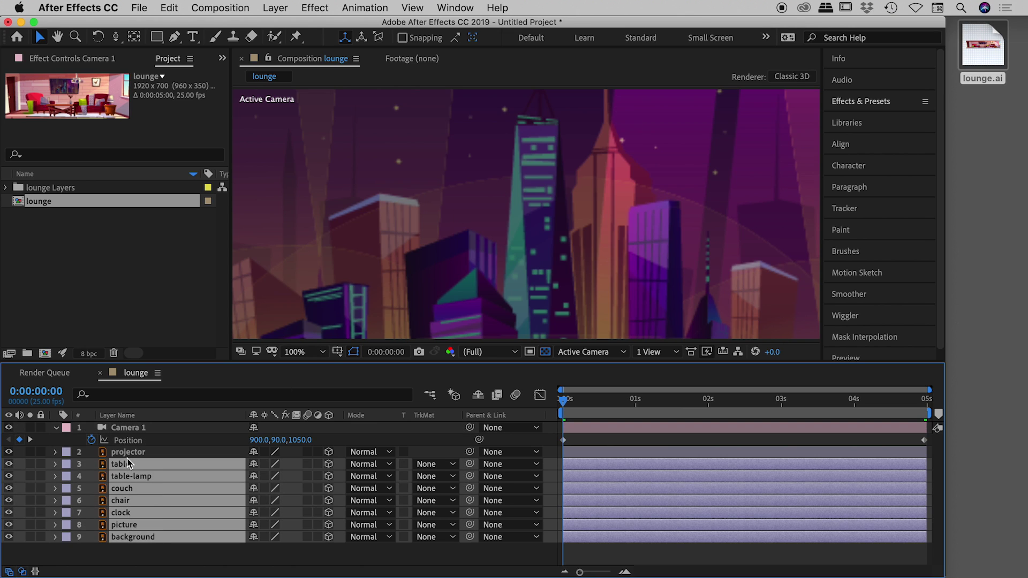
pyautogui.moveTo(166, 561); pyautogui.dragTo(111, 454)
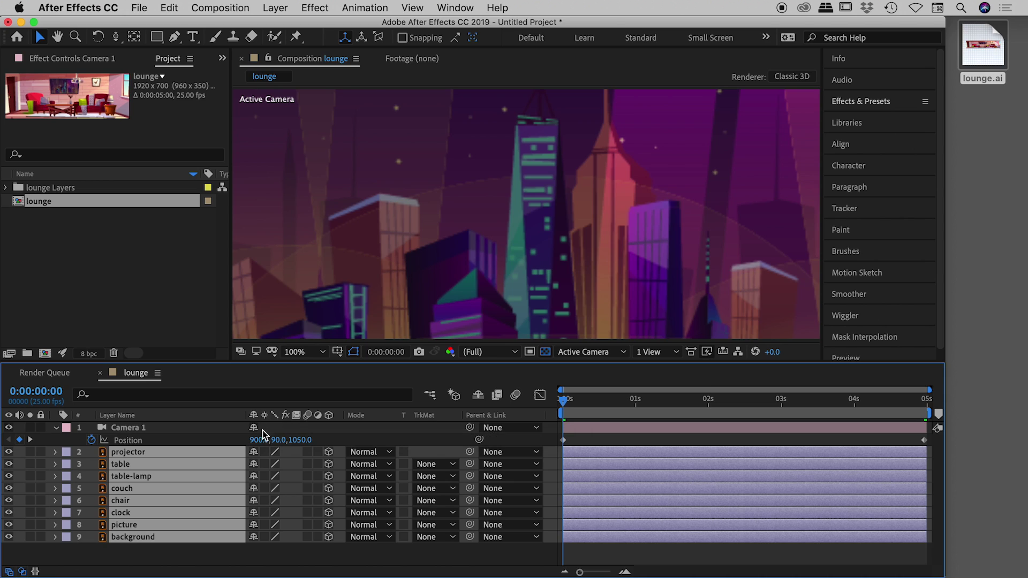
pyautogui.click(264, 452)
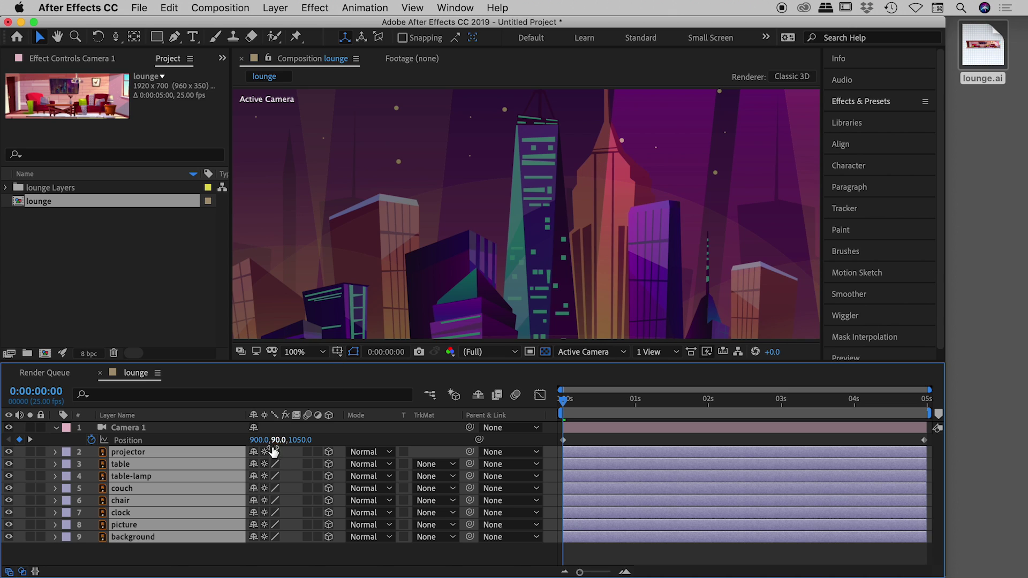
# - At 0:00:03:19, enable motion blur on all artwork layers from projector to background and for the whole composition
pyautogui.moveTo(566, 409); pyautogui.dragTo(837, 410)
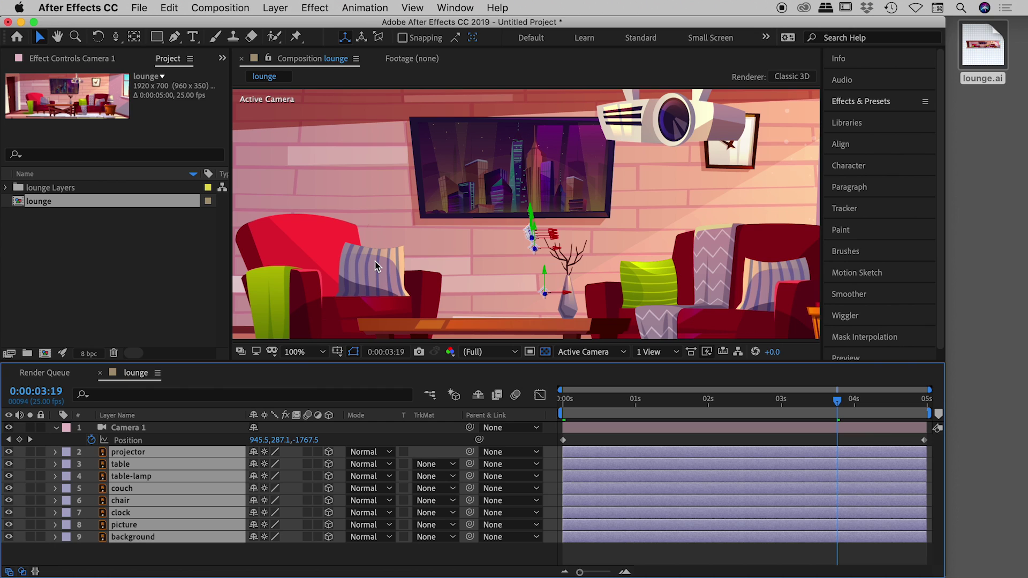
pyautogui.moveTo(182, 558); pyautogui.dragTo(131, 458)
pyautogui.click(307, 452)
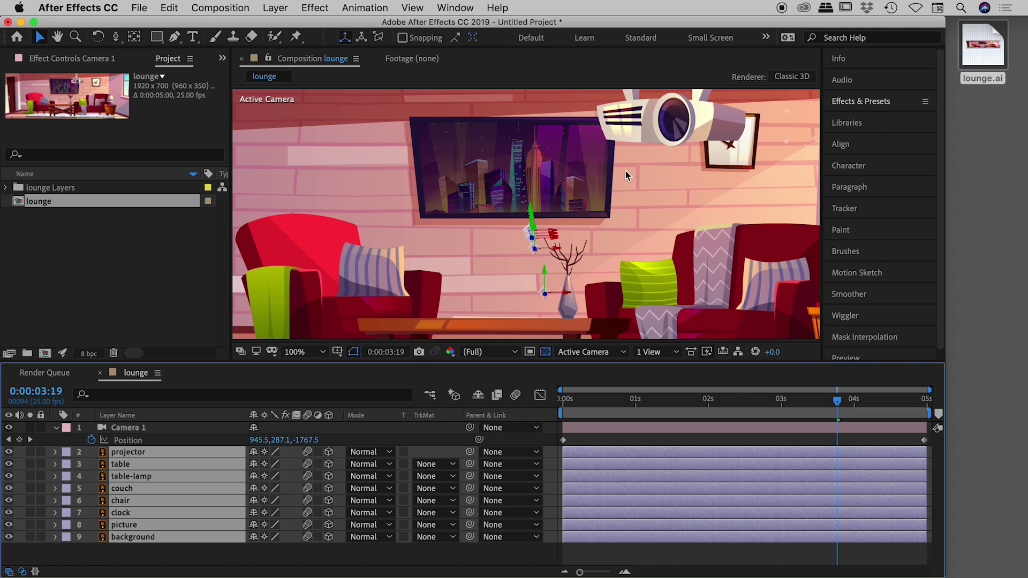
pyautogui.click(517, 396)
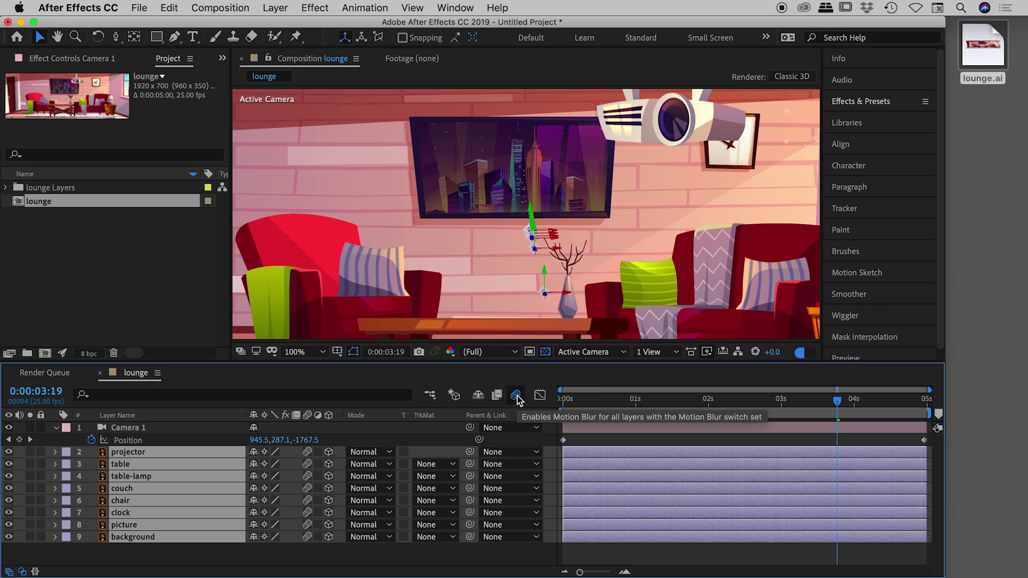
pyautogui.click(517, 396)
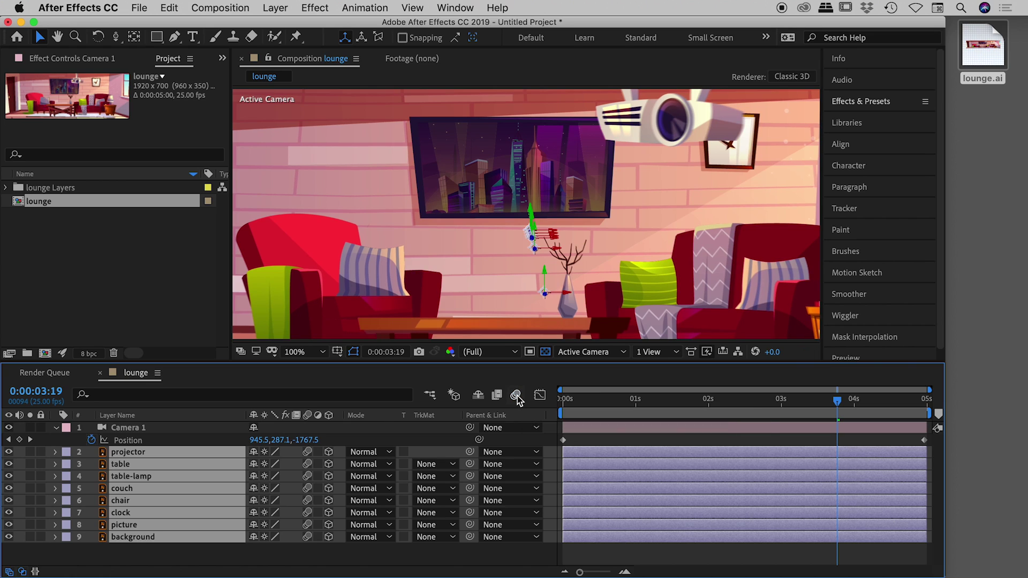
pyautogui.click(518, 396)
# - Examine the projector up close at 0:00:03:19, comparing it with the composition's motion blur off and on
pyautogui.press('h')
pyautogui.moveTo(693, 181); pyautogui.dragTo(623, 250)
pyautogui.moveTo(580, 191); pyautogui.dragTo(670, 204)
pyautogui.press('v')
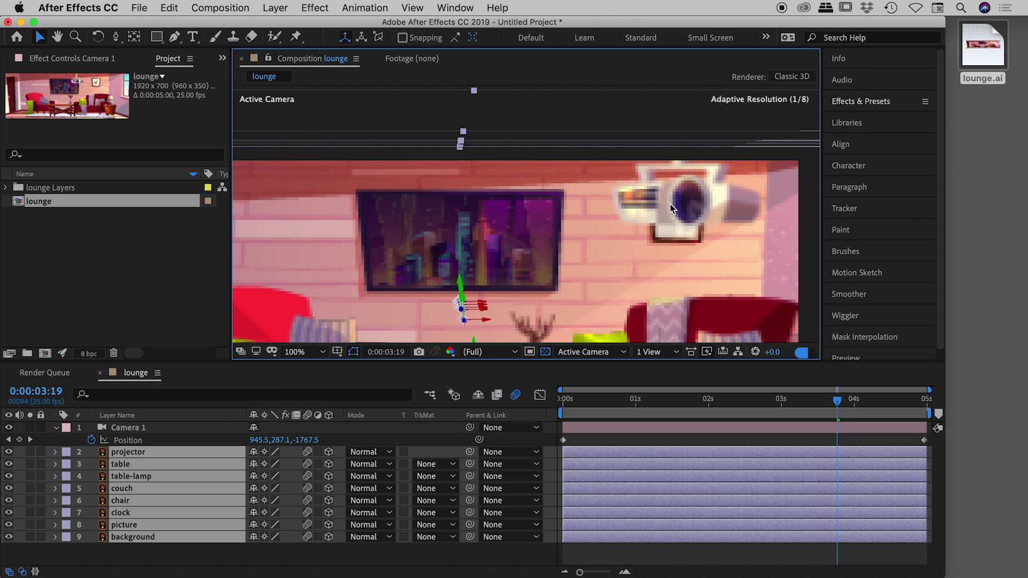
pyautogui.scroll(2, 626, 188)
pyautogui.moveTo(688, 166); pyautogui.dragTo(613, 218)
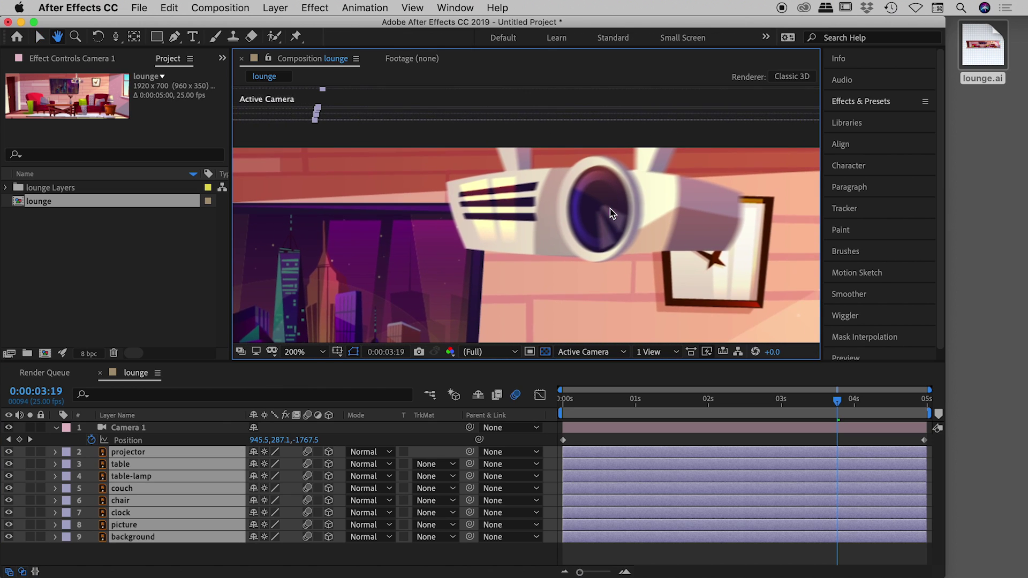
pyautogui.press('.')
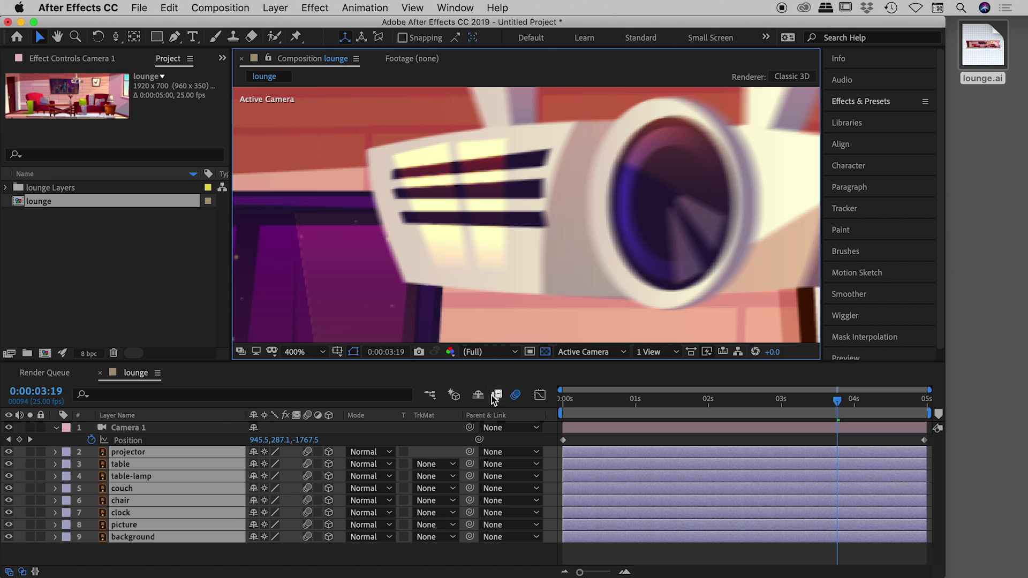
pyautogui.click(516, 396)
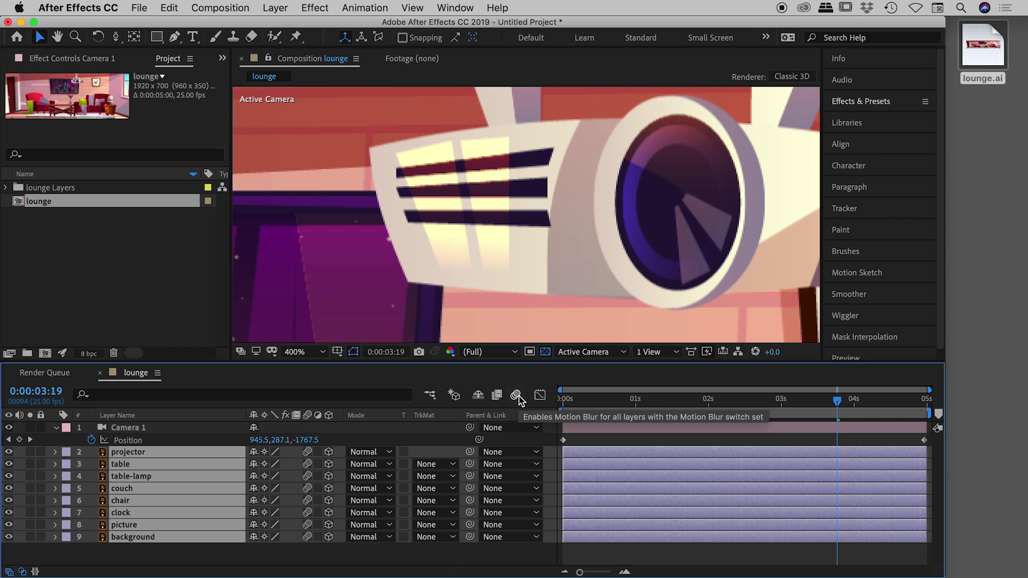
pyautogui.click(517, 396)
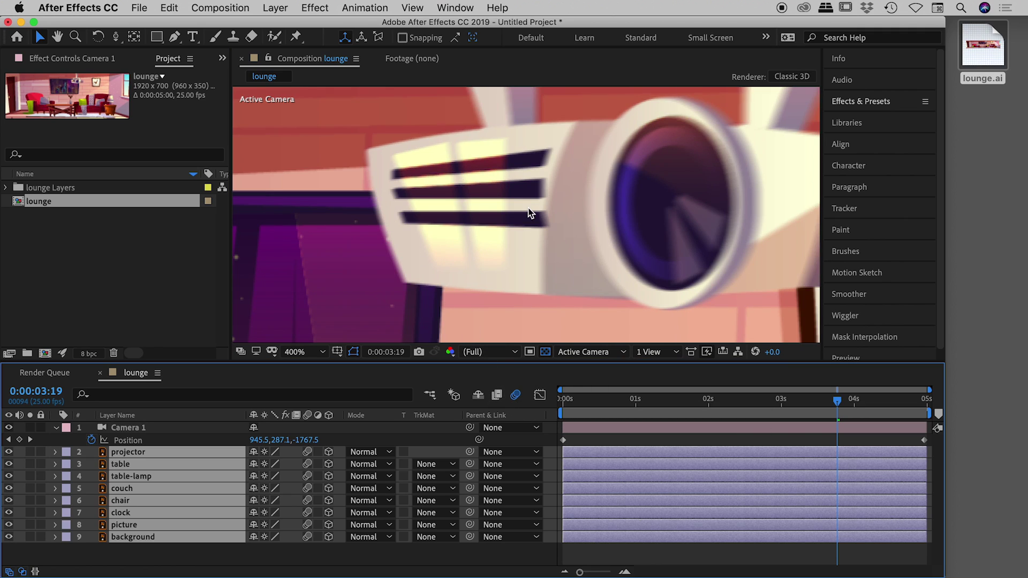
pyautogui.scroll(-6, 530, 212)
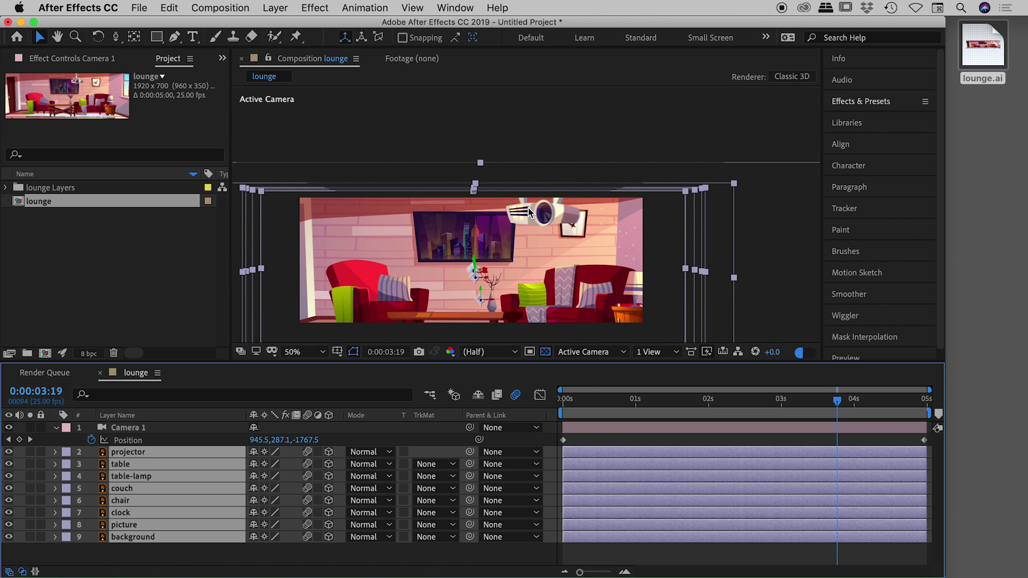
pyautogui.press('h')
pyautogui.scroll(-5, 530, 215)
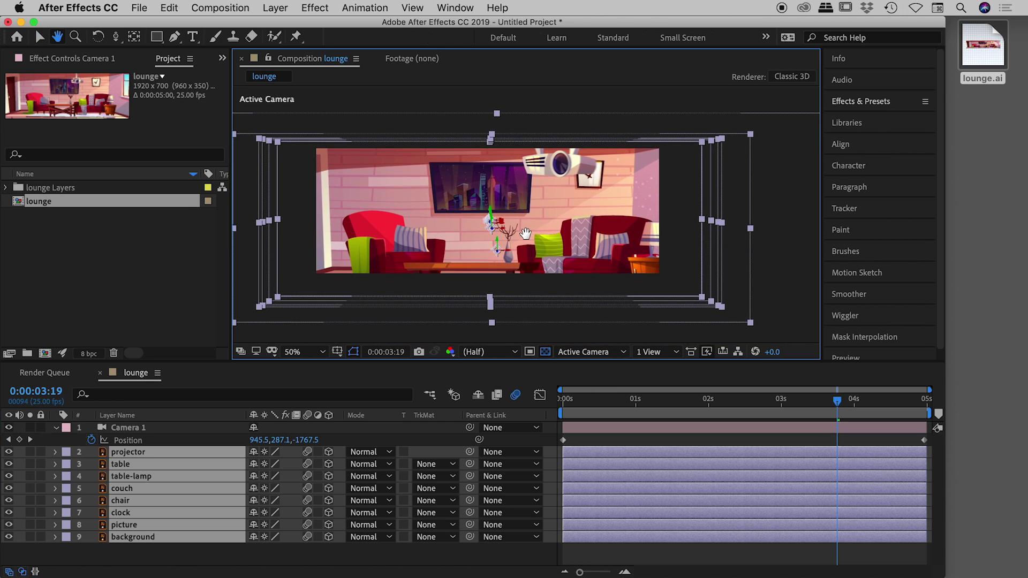
pyautogui.press('v')
# - Examine the opening frame at 0:00:00:00 up close for motion blur on the picture's skyline
pyautogui.moveTo(837, 402); pyautogui.dragTo(561, 406)
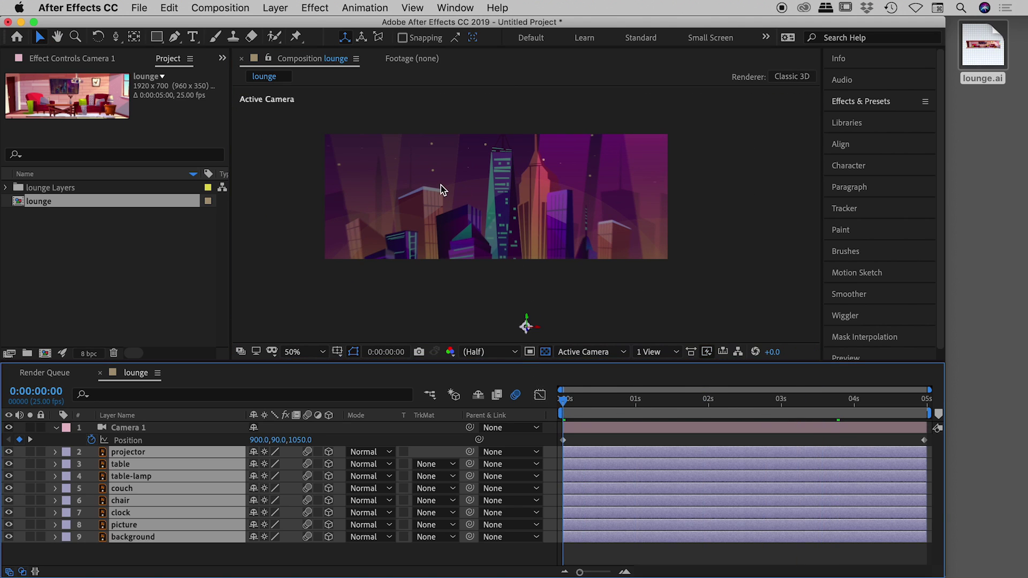
pyautogui.press('/')
pyautogui.press('h')
pyautogui.moveTo(378, 223); pyautogui.dragTo(502, 214)
pyautogui.press('.')
pyautogui.press('v')
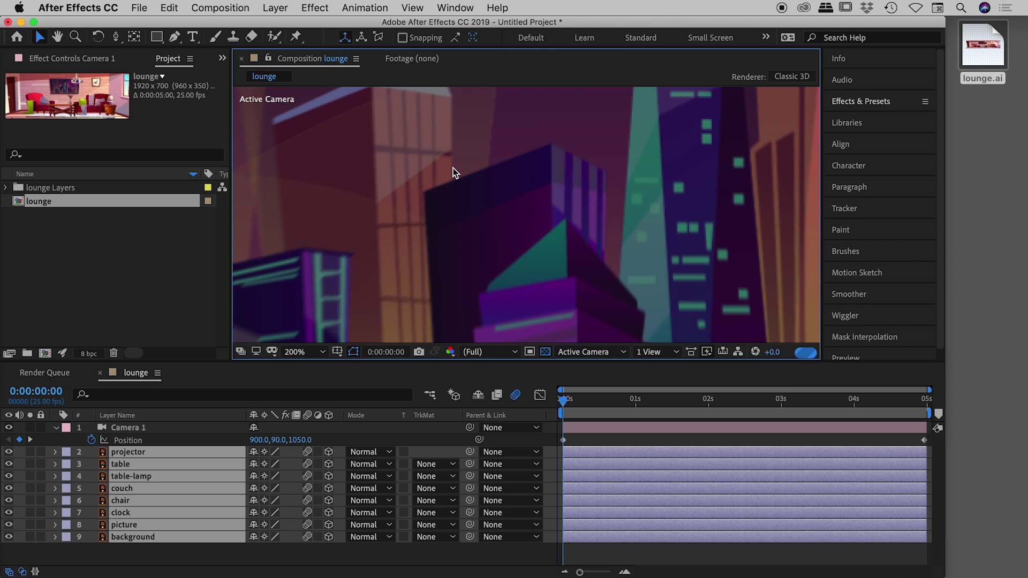
pyautogui.press(',')
pyautogui.moveTo(452, 166); pyautogui.dragTo(443, 210)
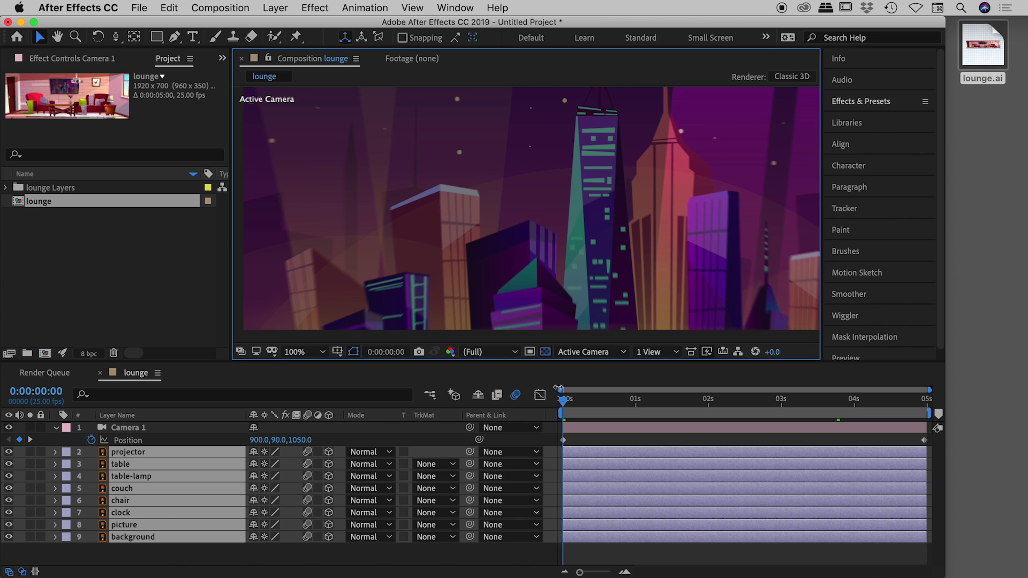
pyautogui.press('.')
pyautogui.press(',')
# - Move the camera's opening Position keyframe to 0:00:00:01 and compare the blur at that frame with 0:00:00:00
pyautogui.click(152, 442)
pyautogui.moveTo(580, 573); pyautogui.dragTo(618, 574)
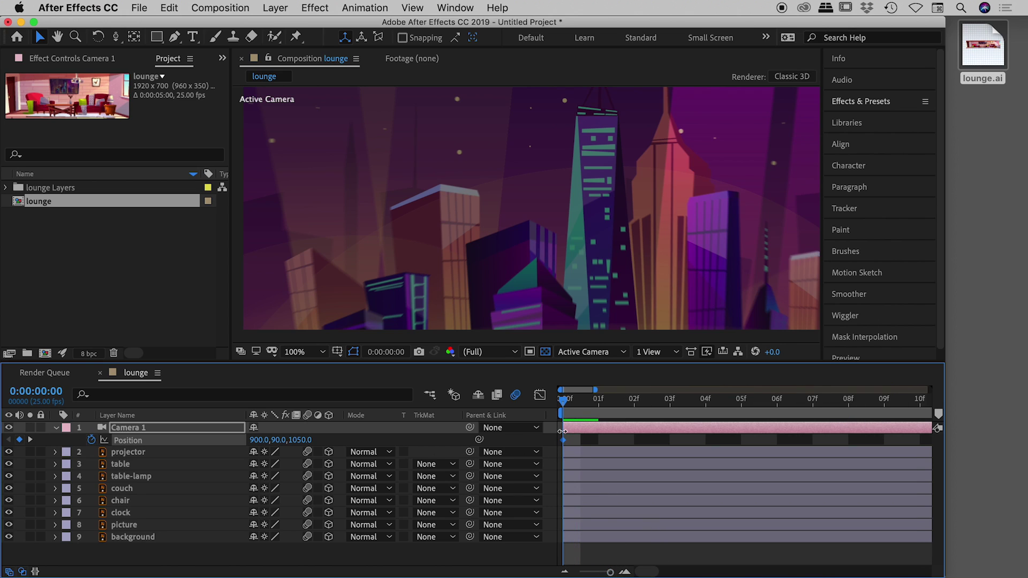
pyautogui.moveTo(567, 445)
pyautogui.moveTo(566, 444); pyautogui.dragTo(589, 447)
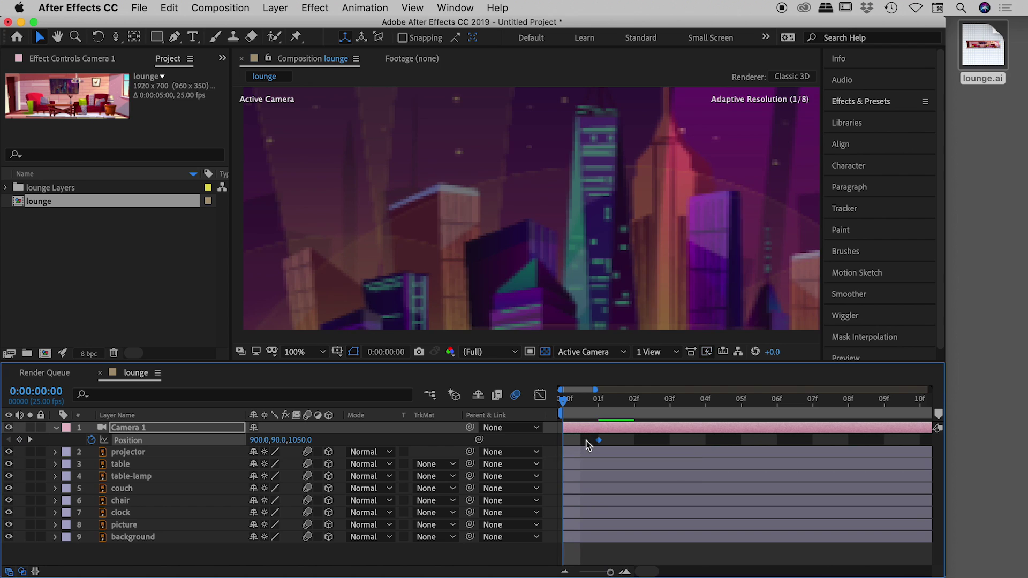
pyautogui.click(599, 401)
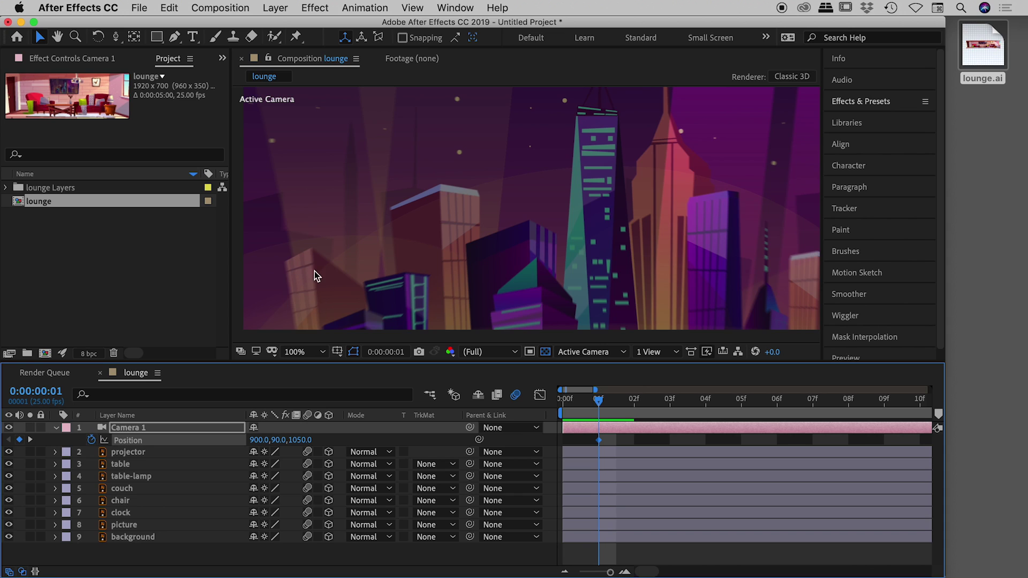
pyautogui.moveTo(599, 401); pyautogui.dragTo(553, 409)
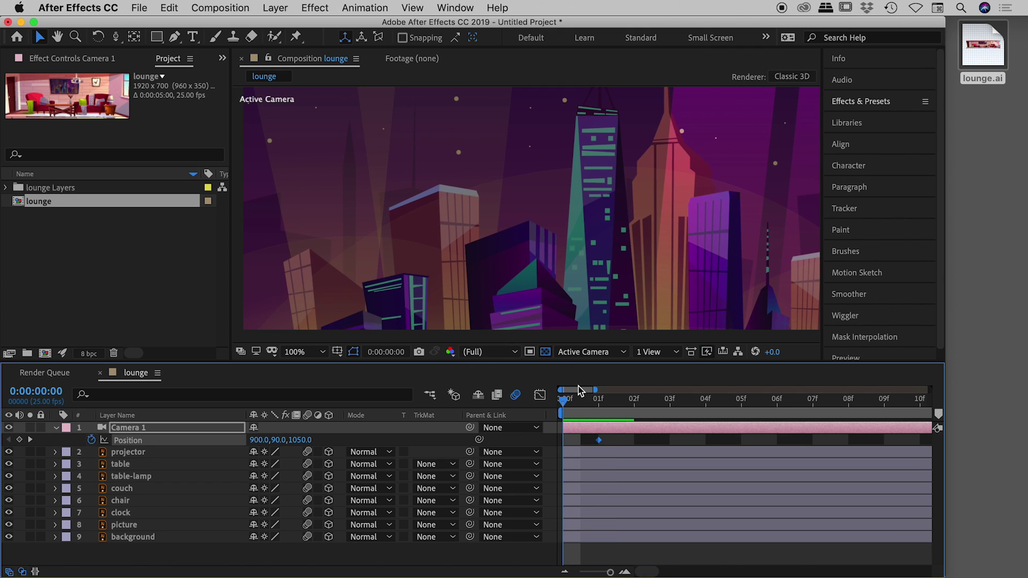
pyautogui.moveTo(573, 402)
pyautogui.mouseDown()
pyautogui.moveTo(599, 403)
pyautogui.moveTo(563, 407)
pyautogui.mouseUp()
pyautogui.click(599, 441)
pyautogui.press(',')
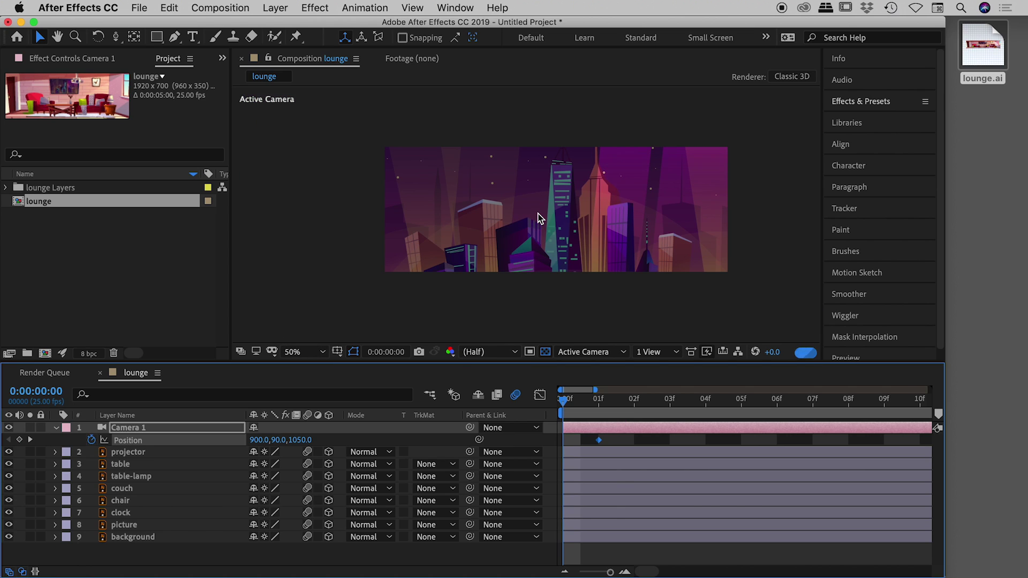